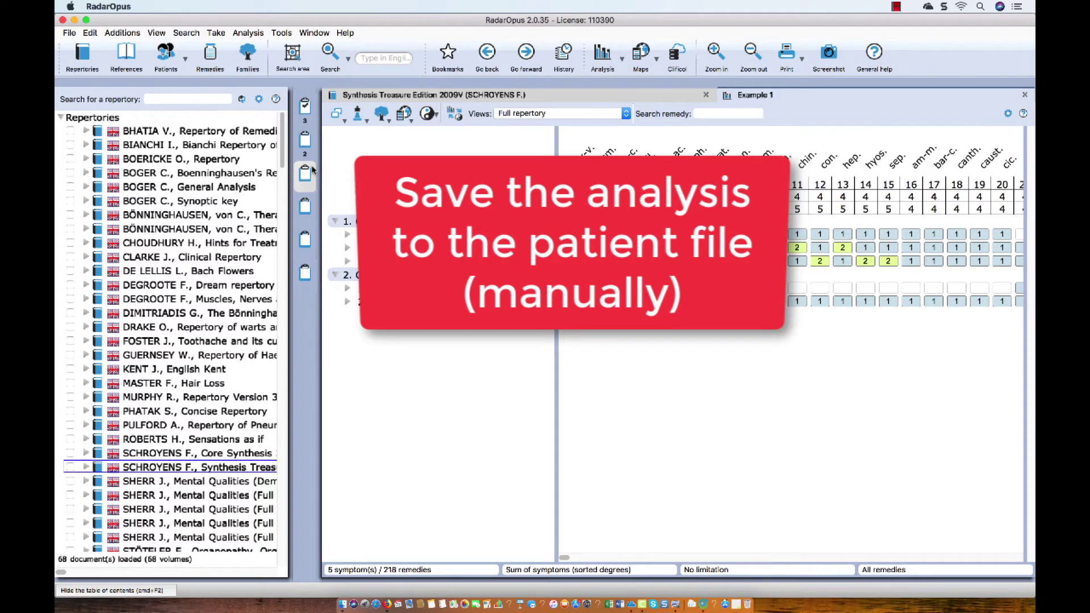
# Step: Bring the Preview diagram 'RadarOpus save clipboards.png' to the front
pyautogui.click(674, 605)
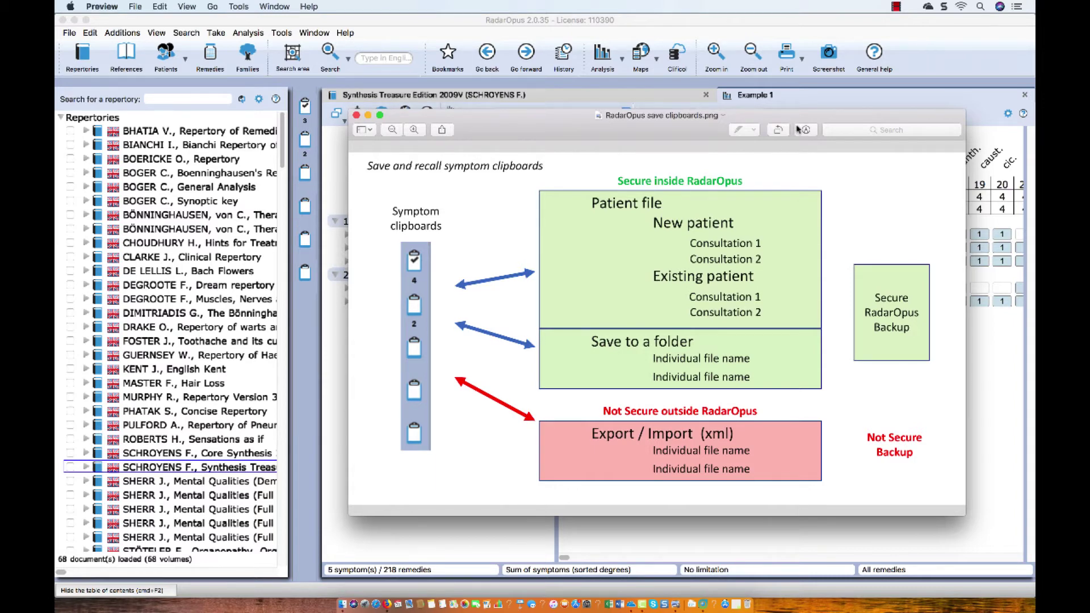
# Step: Leave the clipboard diagram and return to the RadarOpus Example 1 analysis
pyautogui.click(812, 105)
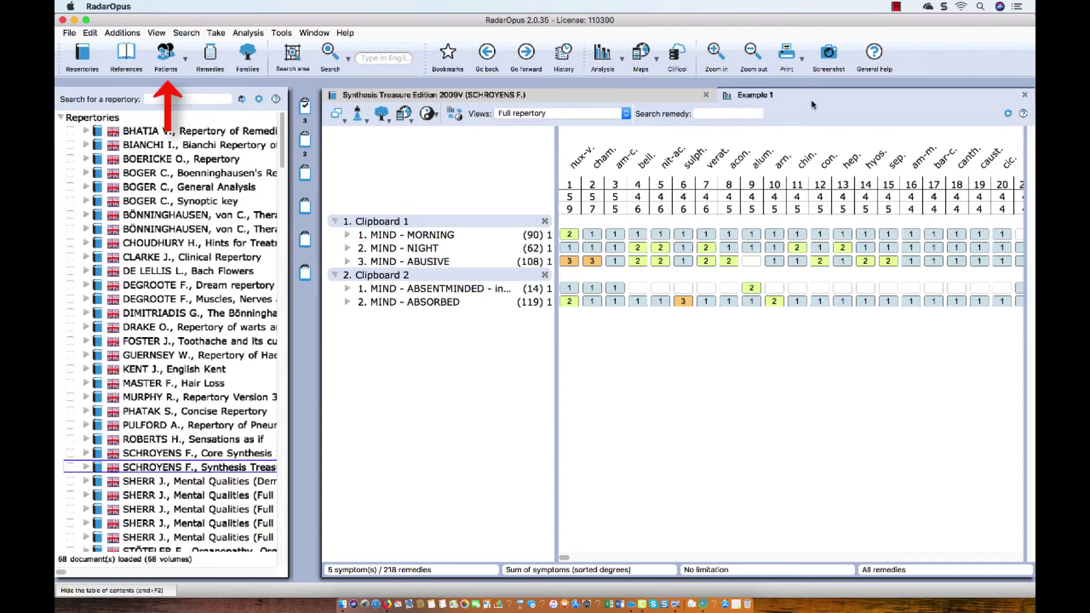
pyautogui.click(166, 53)
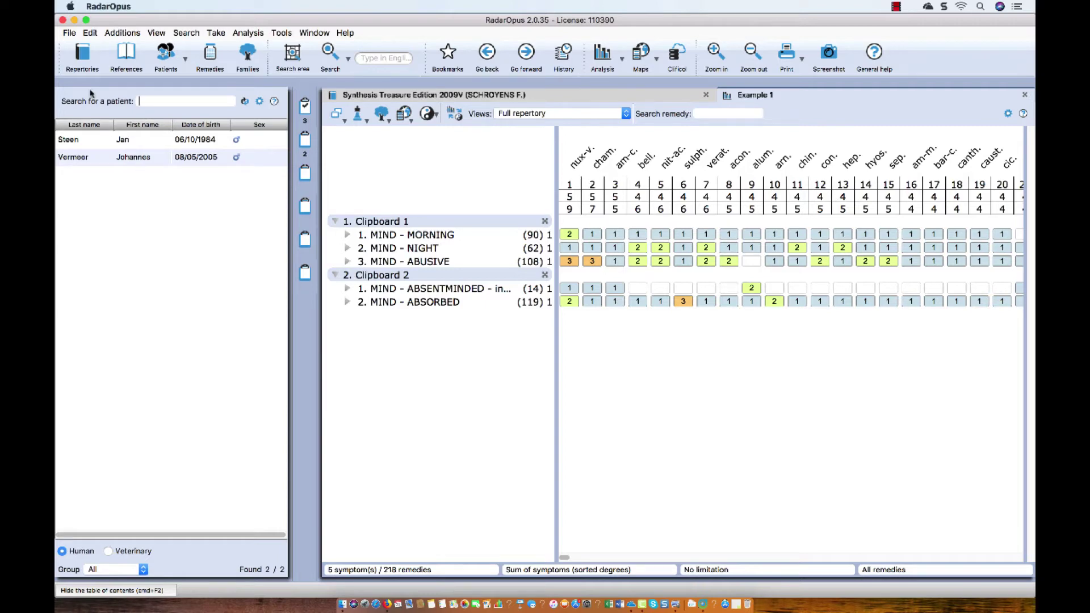
pyautogui.click(82, 55)
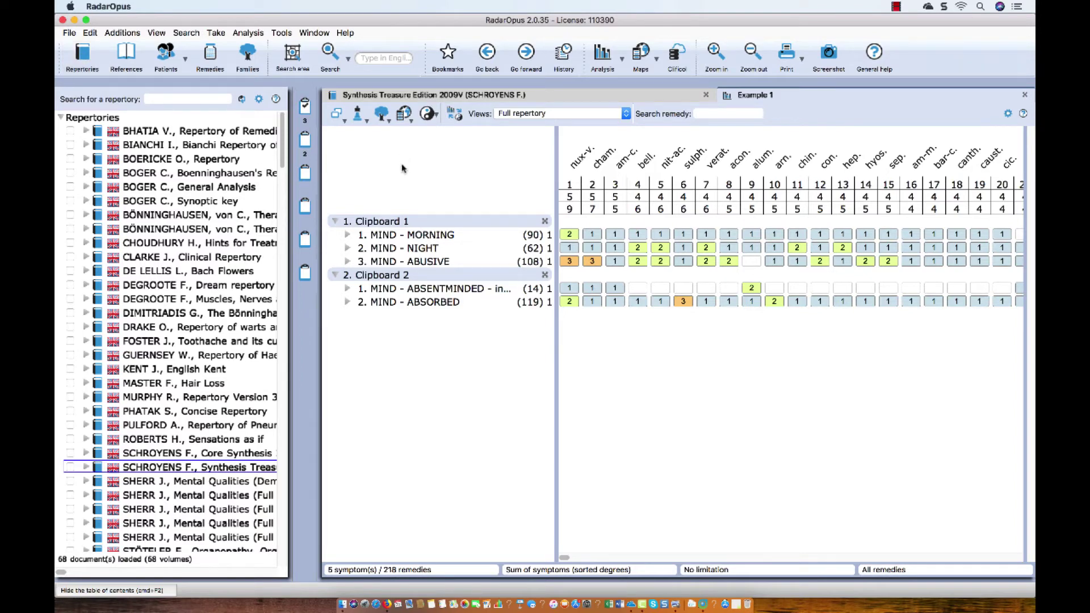
# Step: Add the Synthesis rubric 'menses; during' to Clipboard 1 and return to the analysis grid
pyautogui.click(441, 95)
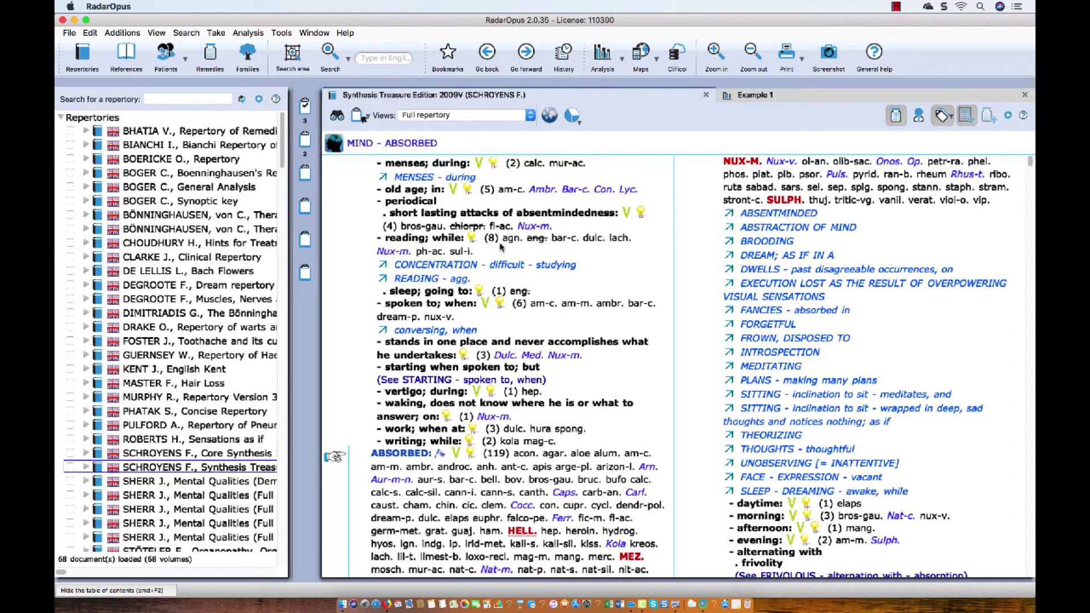
pyautogui.moveTo(437, 164); pyautogui.dragTo(310, 110)
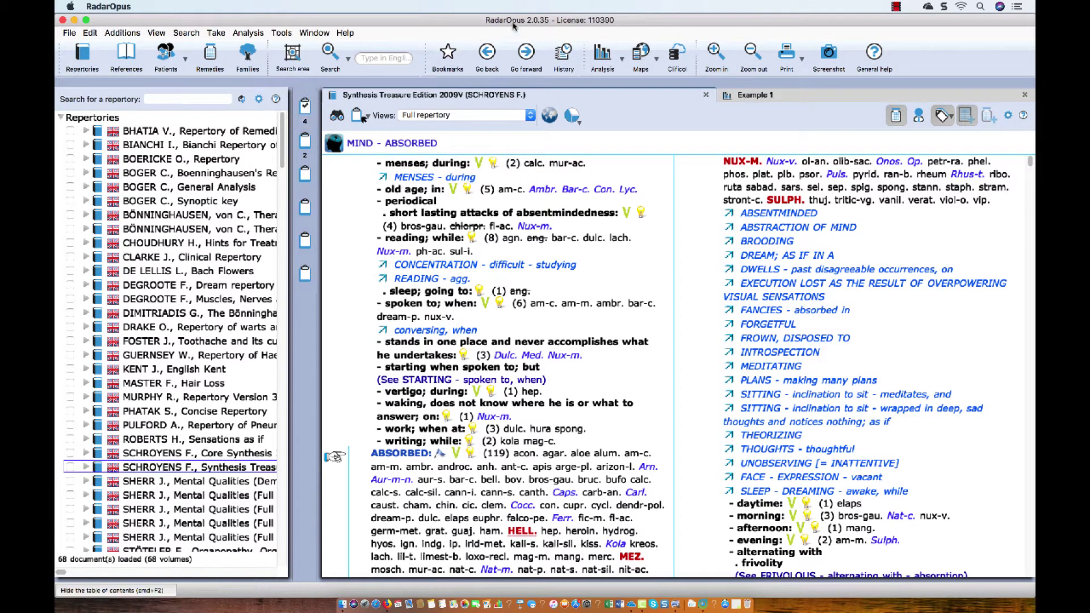
pyautogui.click(604, 57)
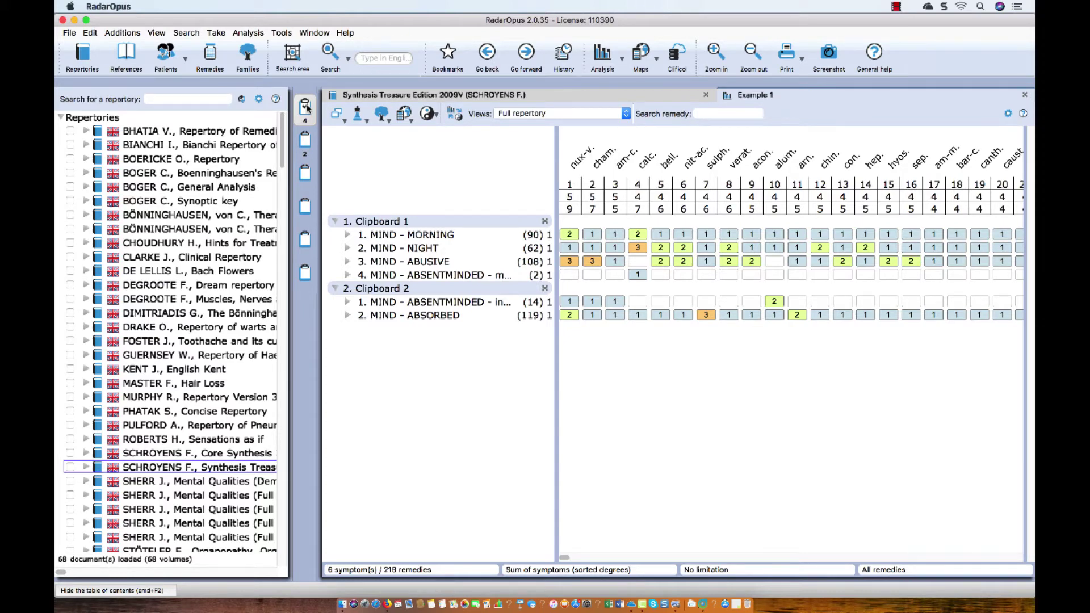
# Step: Save the analysis from Clipboard 1 to a new patient, entering their first name, surname and birth date
pyautogui.rightClick(306, 108)
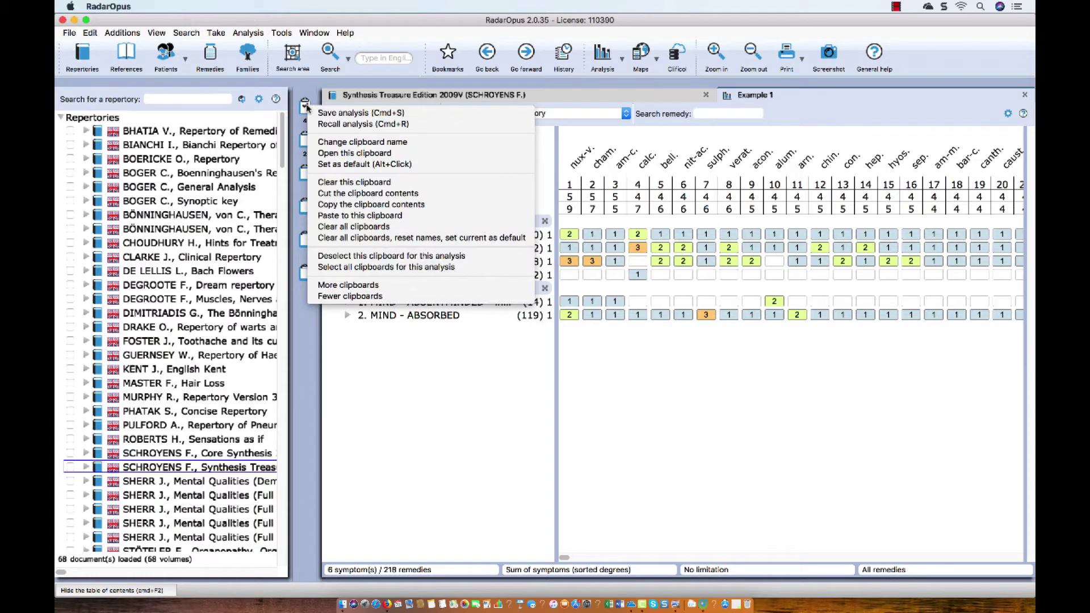
pyautogui.click(336, 114)
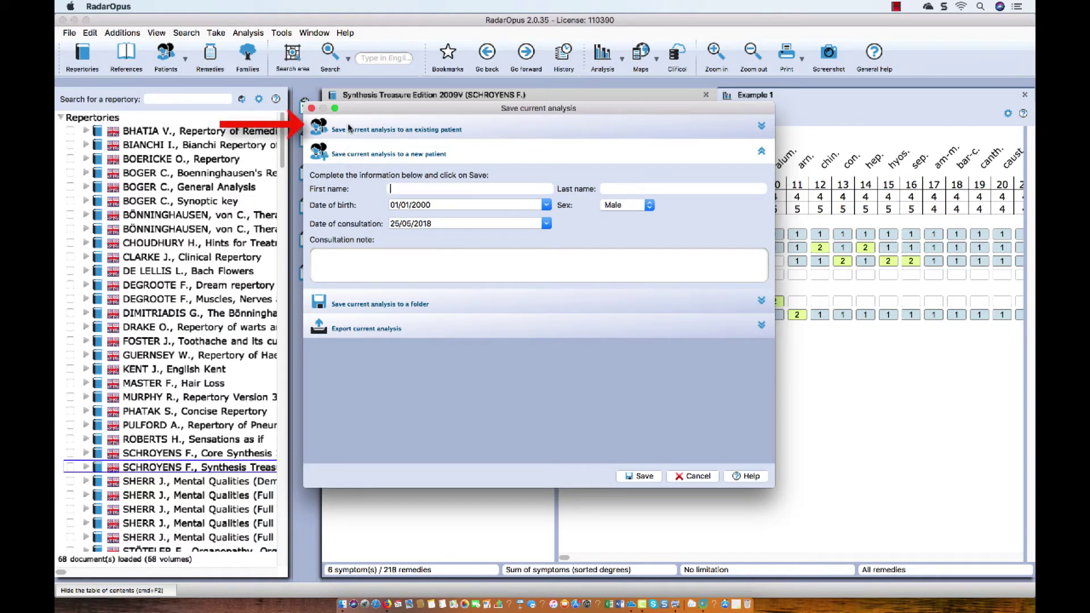
pyautogui.click(350, 130)
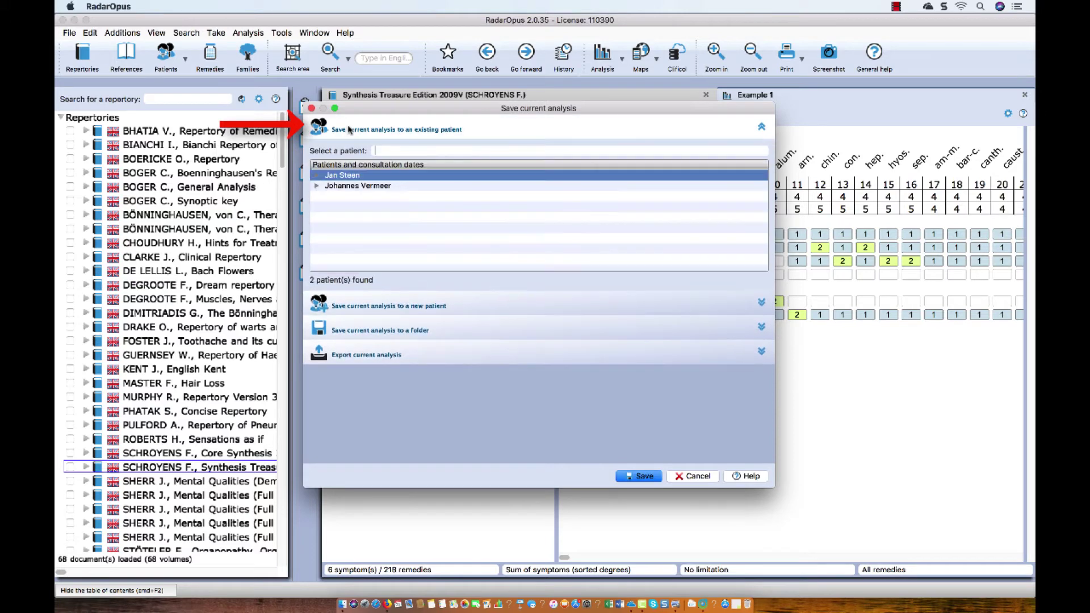
pyautogui.click(349, 304)
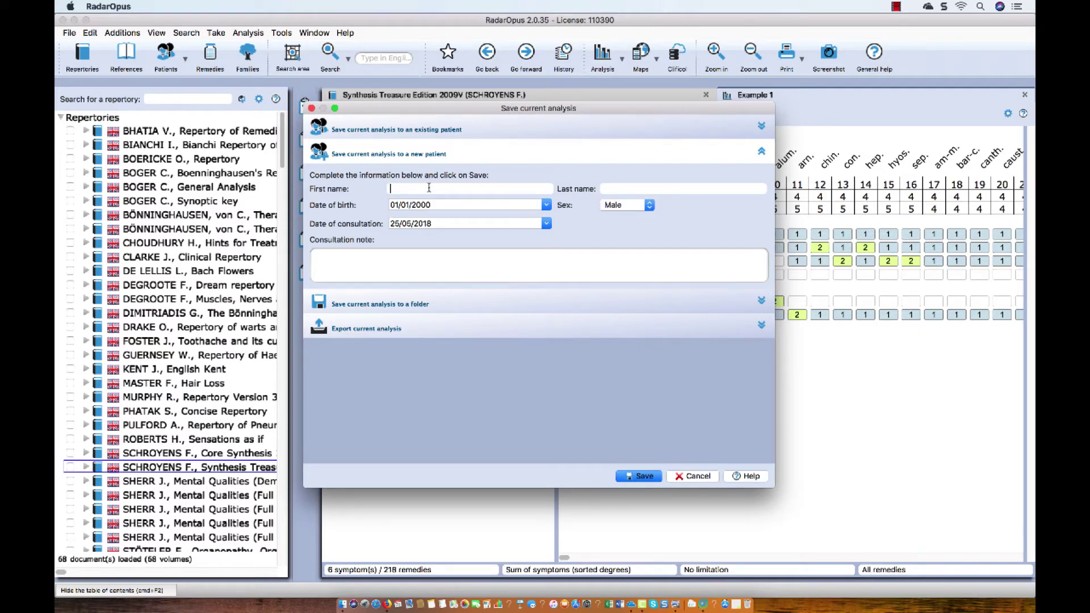
pyautogui.press('Tab')
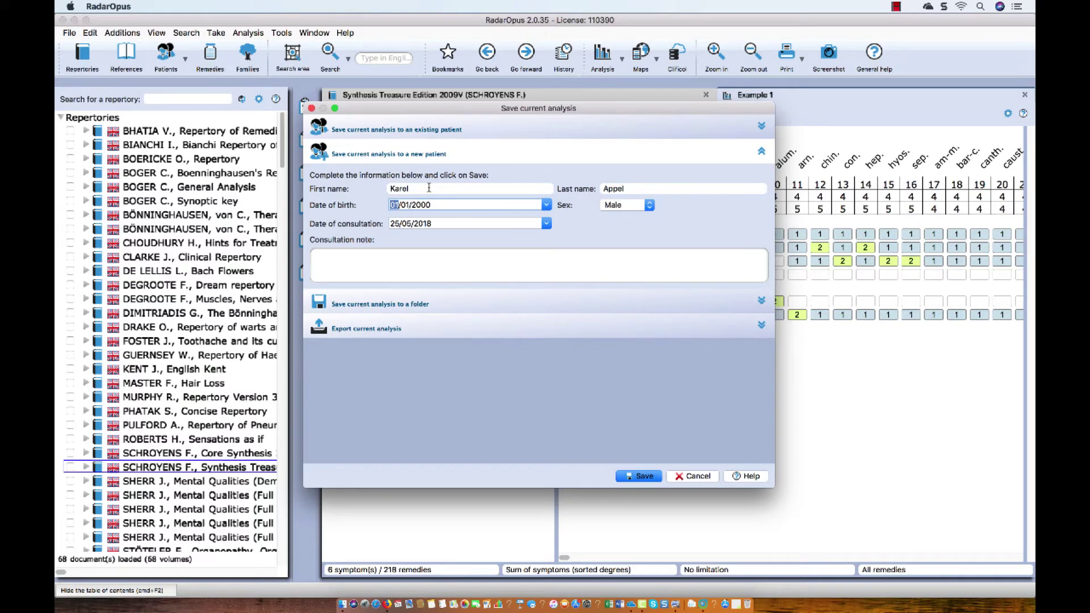
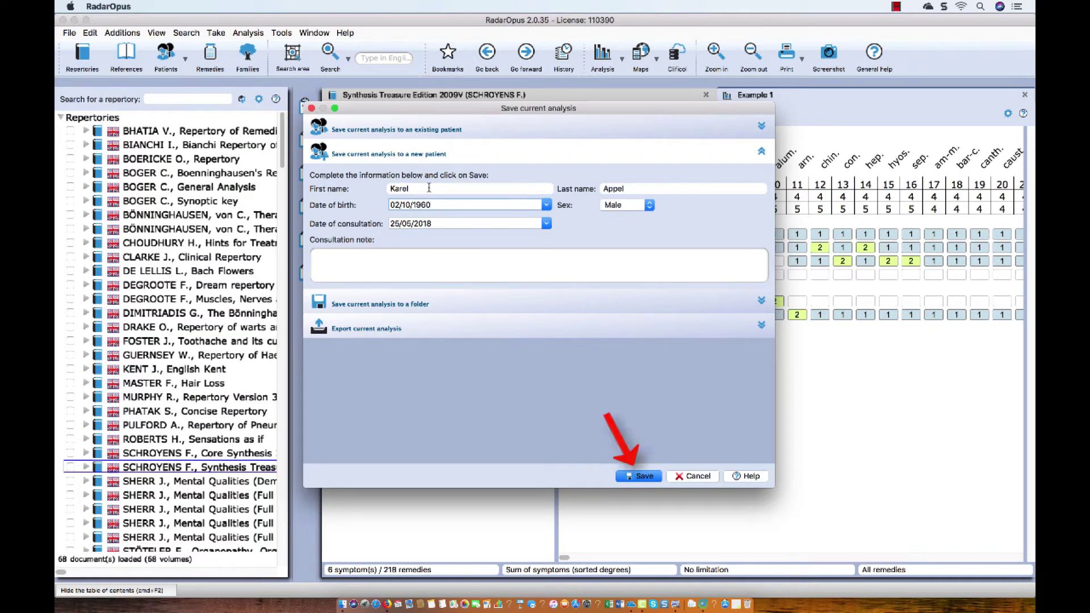
pyautogui.click(635, 477)
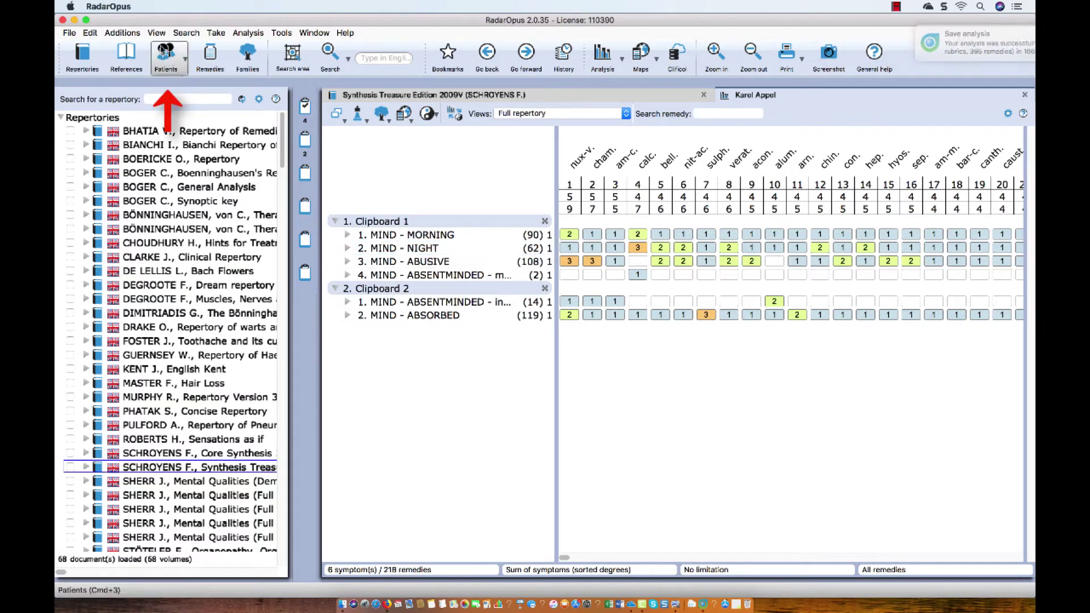
# Step: Check the new patient is listed, clear all clipboards, and return to Synthesis at MIND - ABSORBED
pyautogui.click(166, 57)
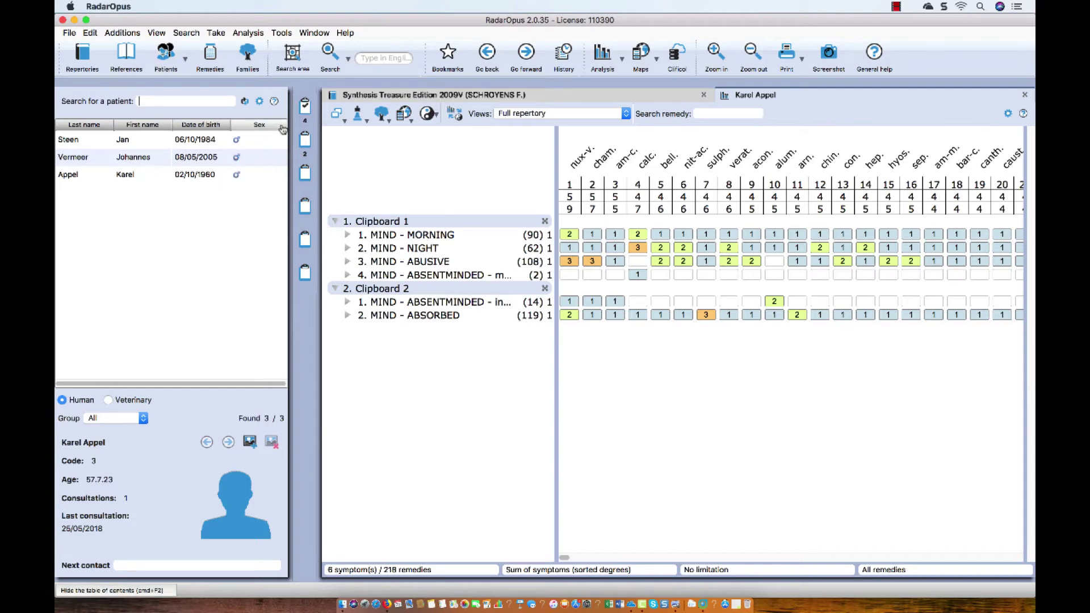
pyautogui.rightClick(306, 143)
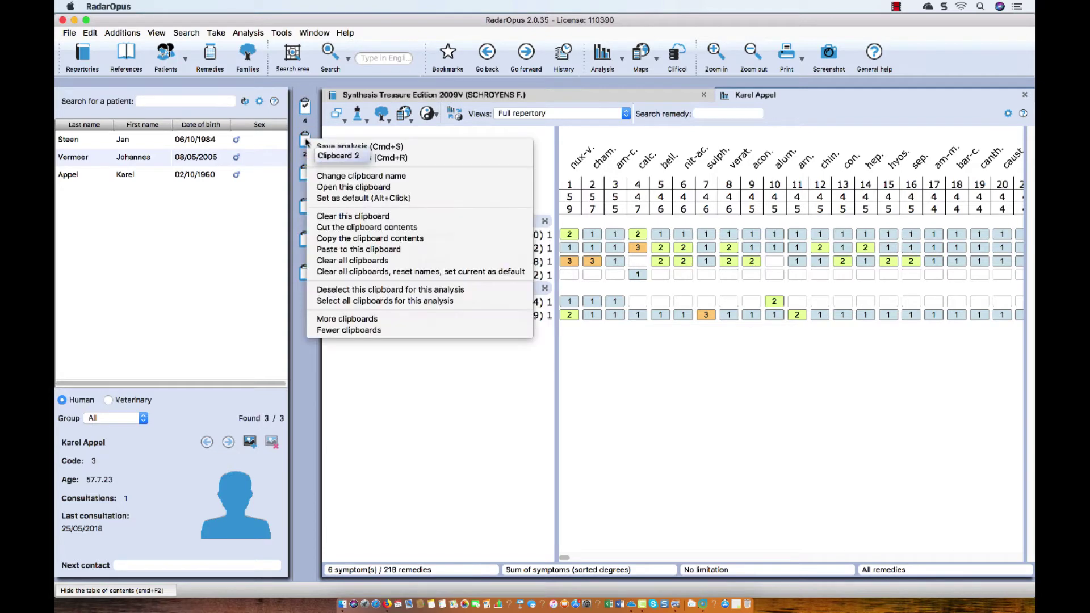
pyautogui.click(357, 261)
pyautogui.doubleClick(414, 315)
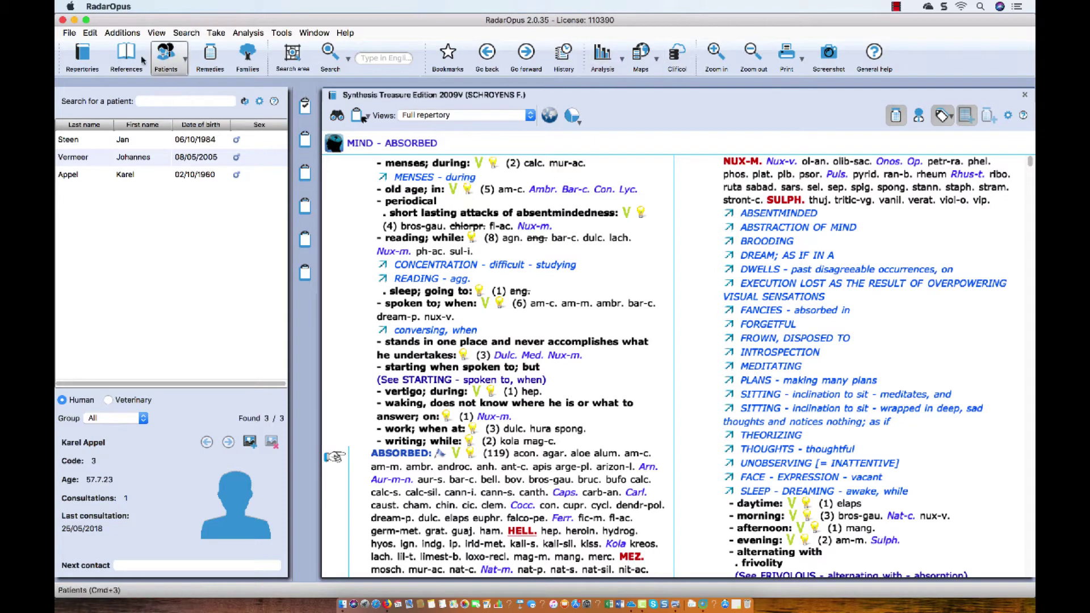
pyautogui.click(85, 57)
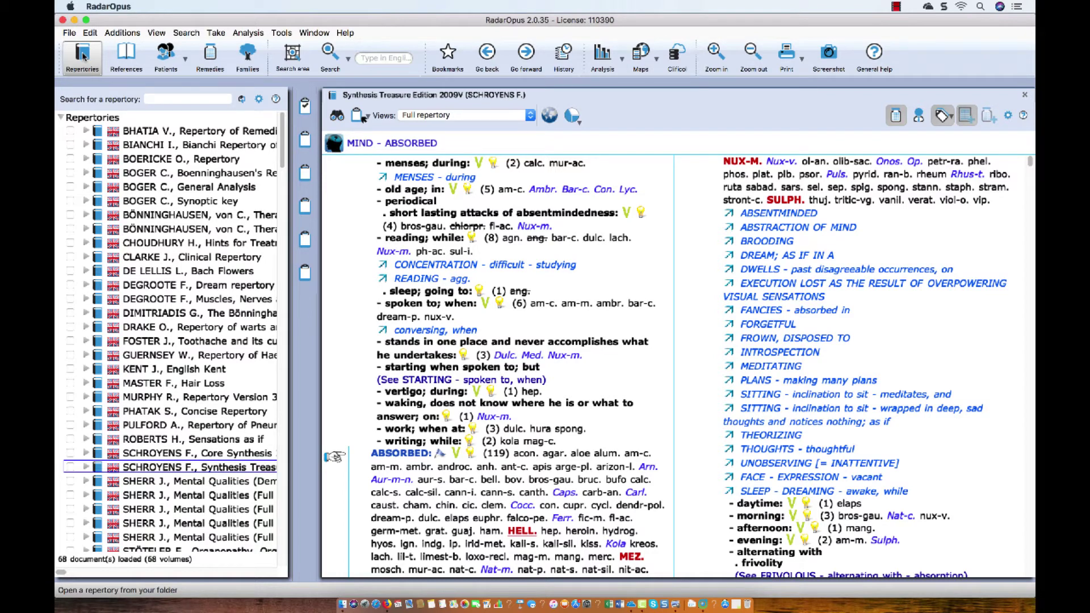
# Step: Search the patient list by the start of the surname and open the matching patient's file
pyautogui.click(167, 57)
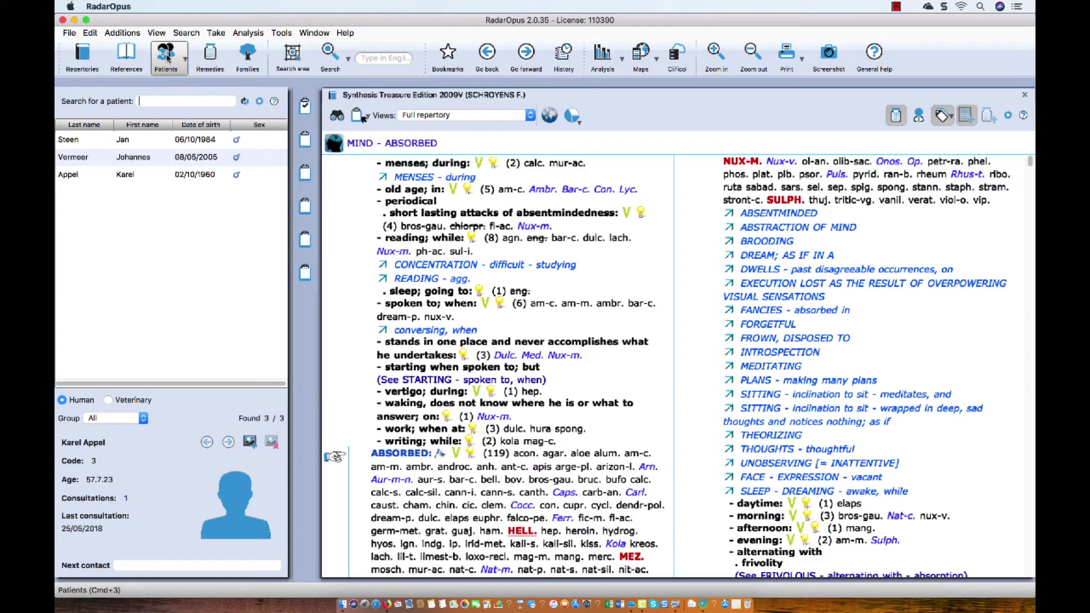
pyautogui.write('app')
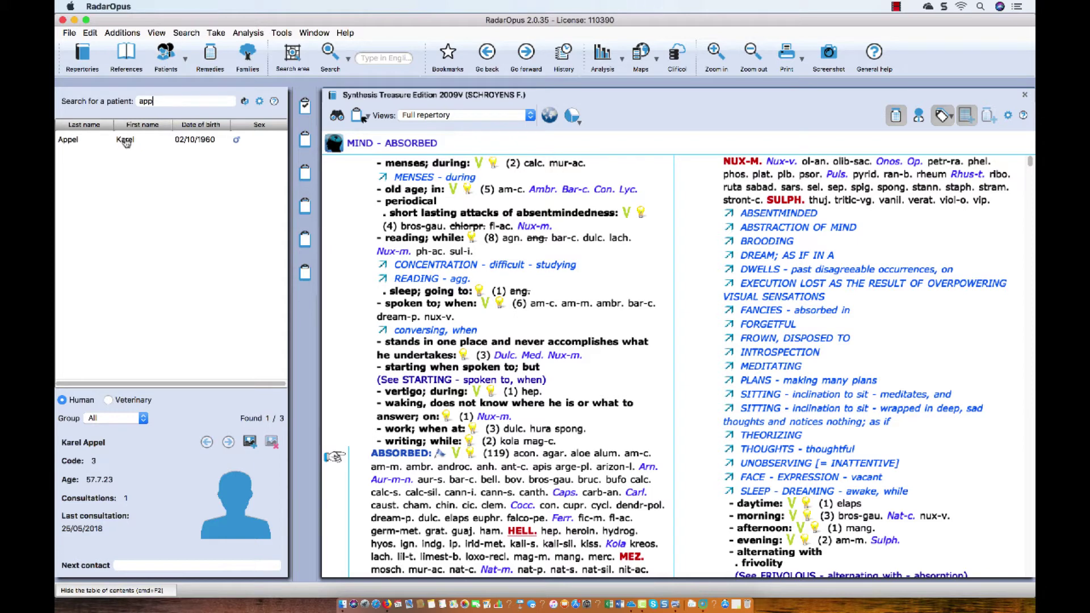
pyautogui.doubleClick(126, 141)
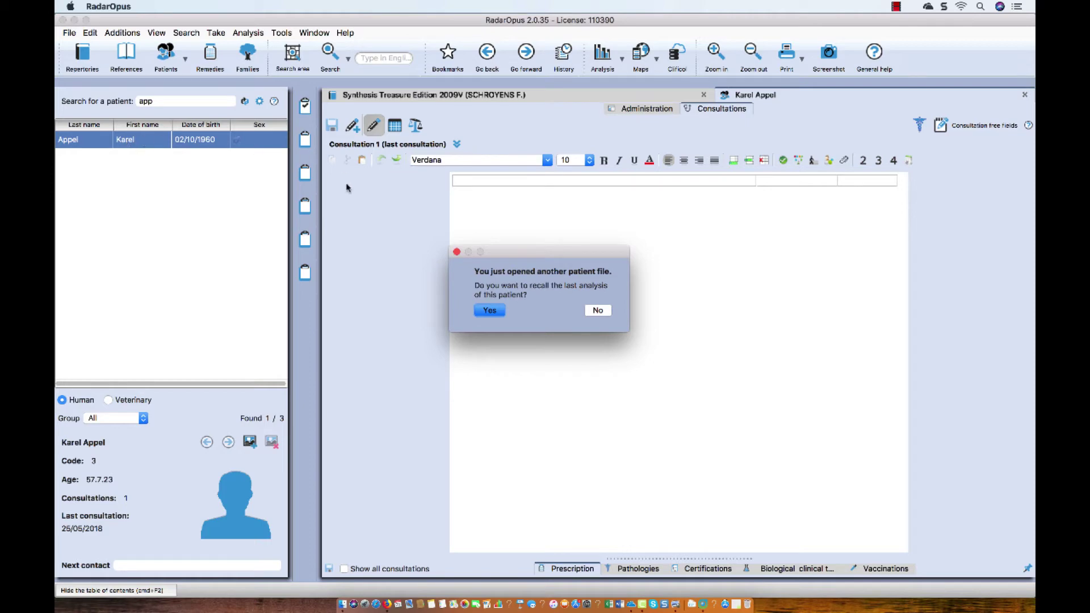
# Step: Recall the last analysis, check both restored clipboards, then go back to Consultation 1
pyautogui.click(490, 312)
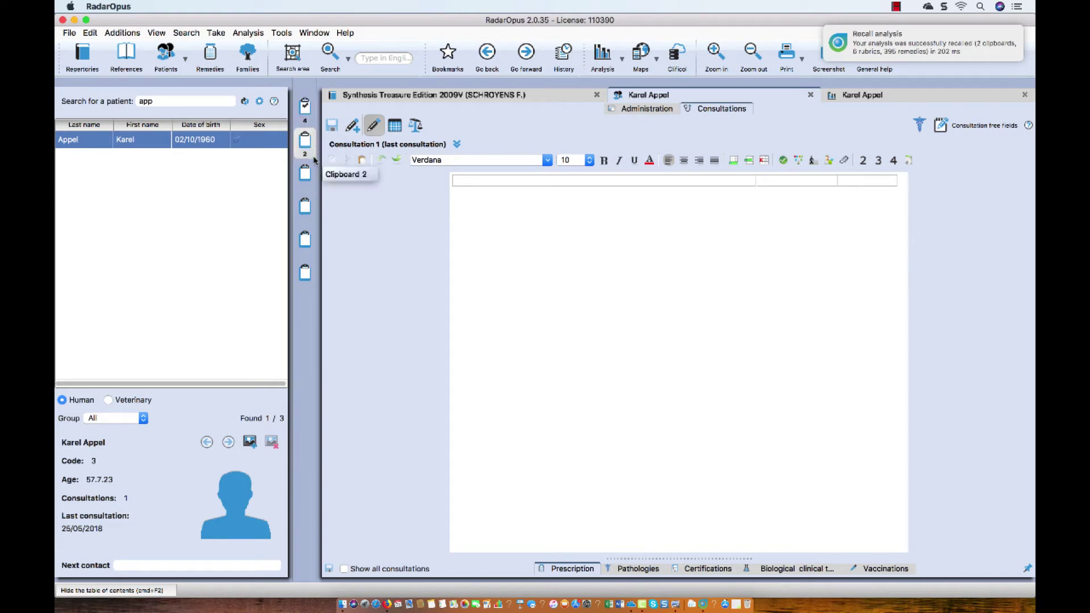
pyautogui.click(883, 97)
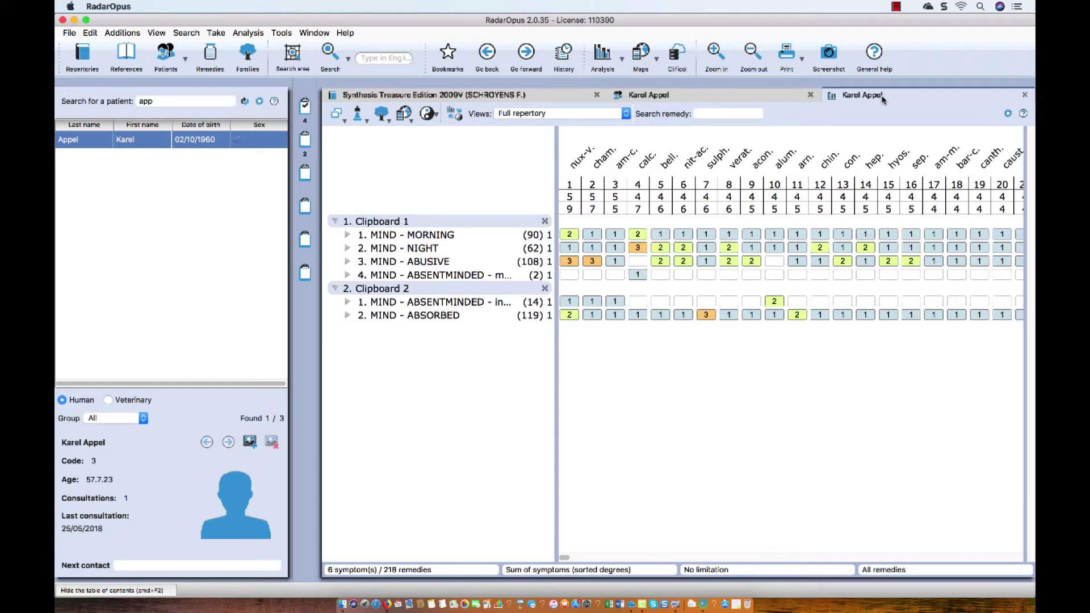
pyautogui.click(686, 94)
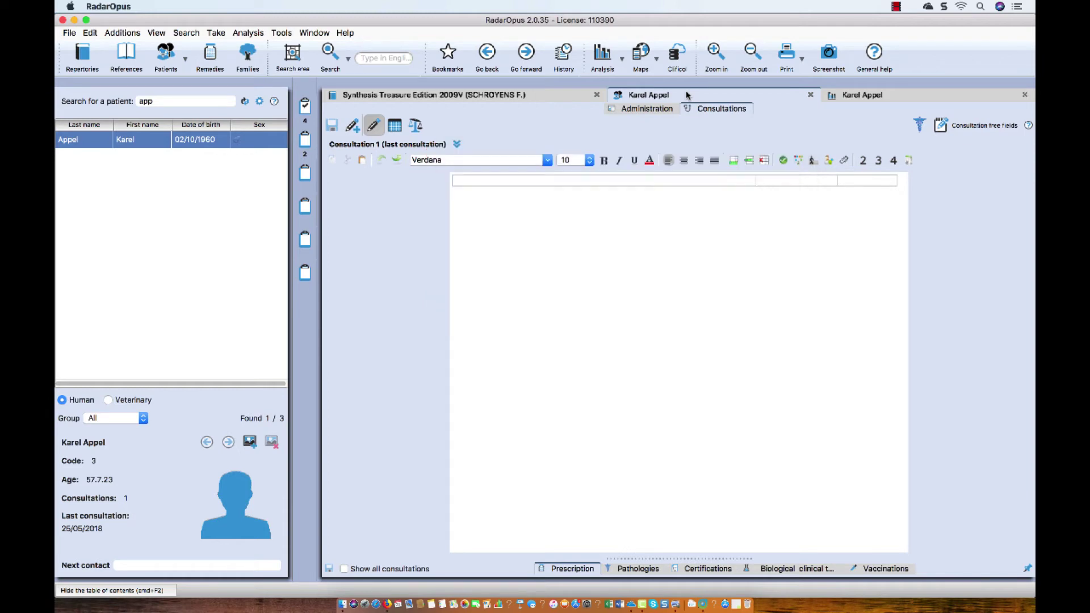
# Step: Close the patient's consultation and analysis tabs and clear all clipboards
pyautogui.click(810, 95)
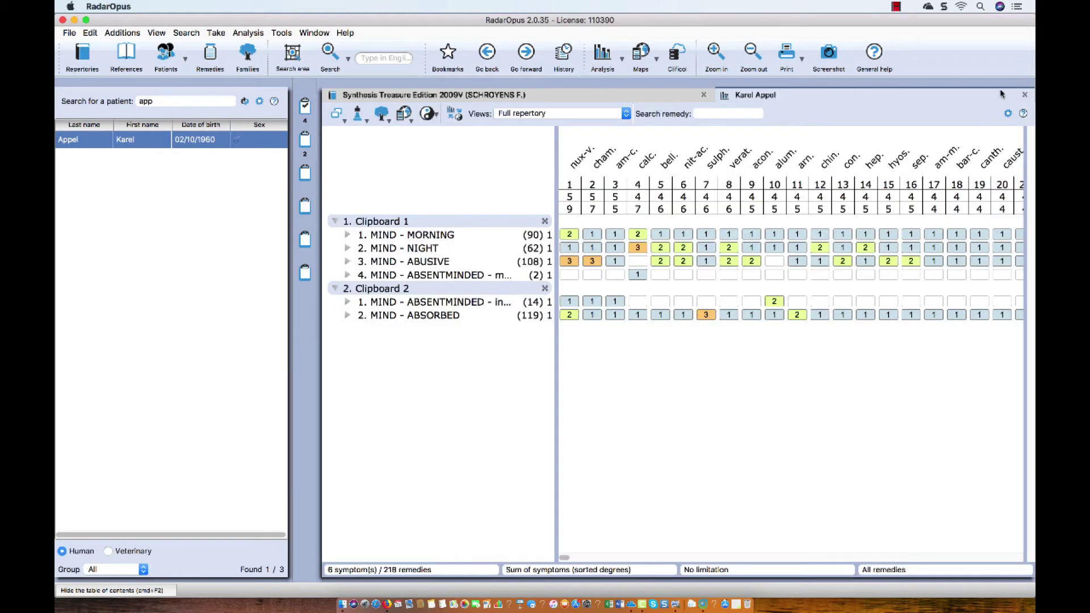
pyautogui.click(1025, 96)
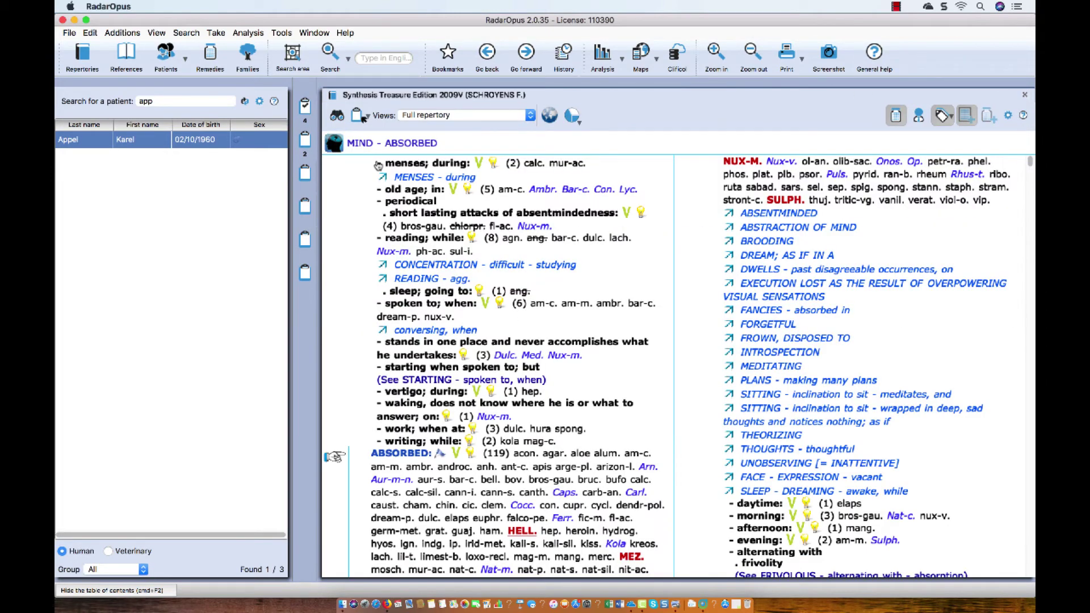
pyautogui.rightClick(305, 139)
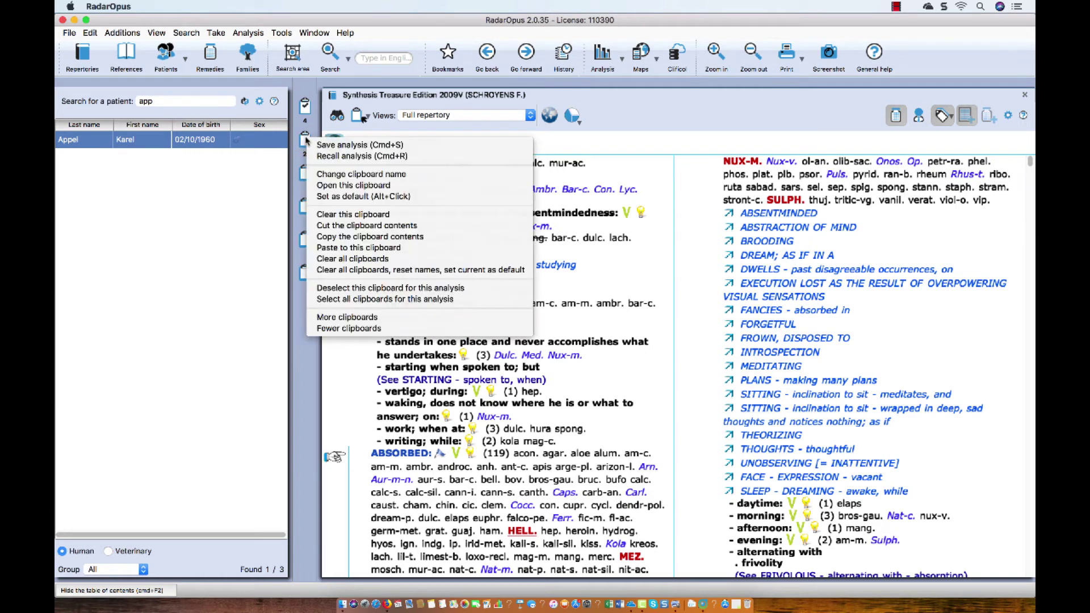
pyautogui.click(347, 261)
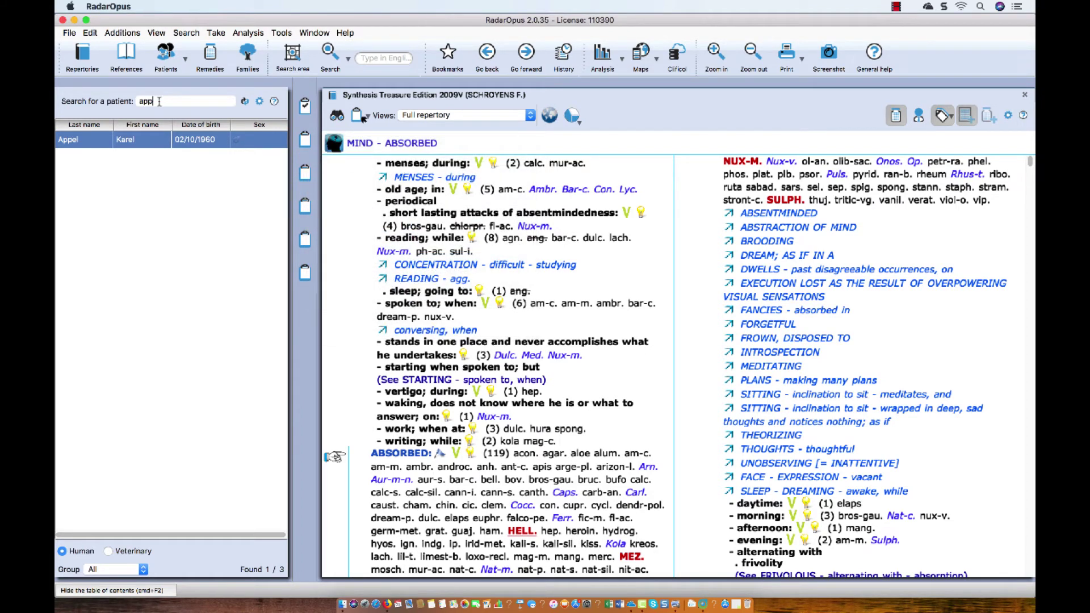
# Step: Clear the patient search filter and switch back to repertories, viewing MIND - ABSORBED's 119 remedies
pyautogui.press('BackSpace')
pyautogui.press('BackSpace')
pyautogui.press('BackSpace')
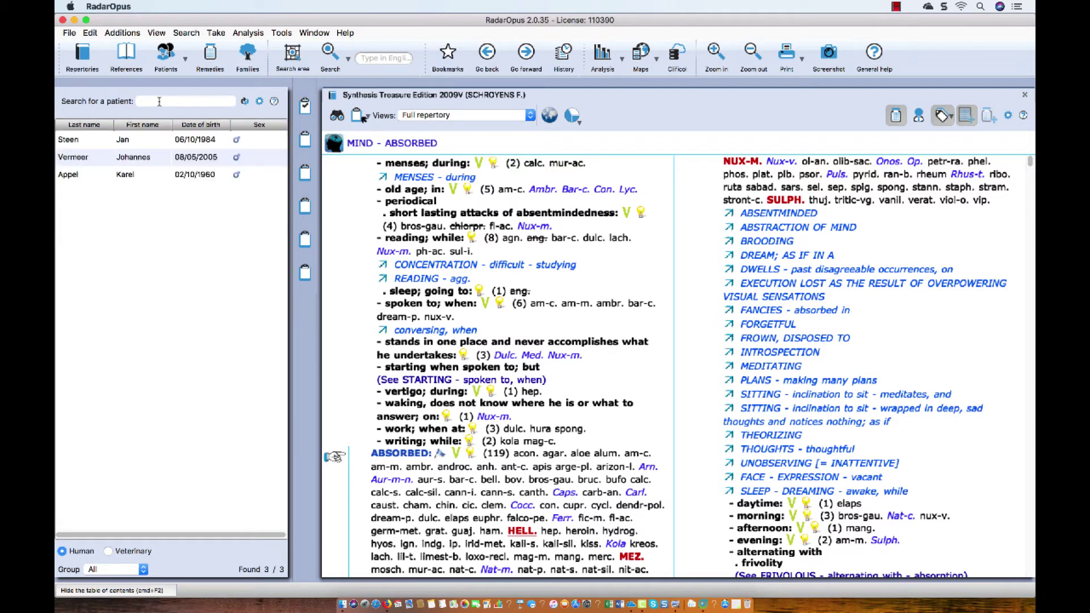
pyautogui.click(80, 55)
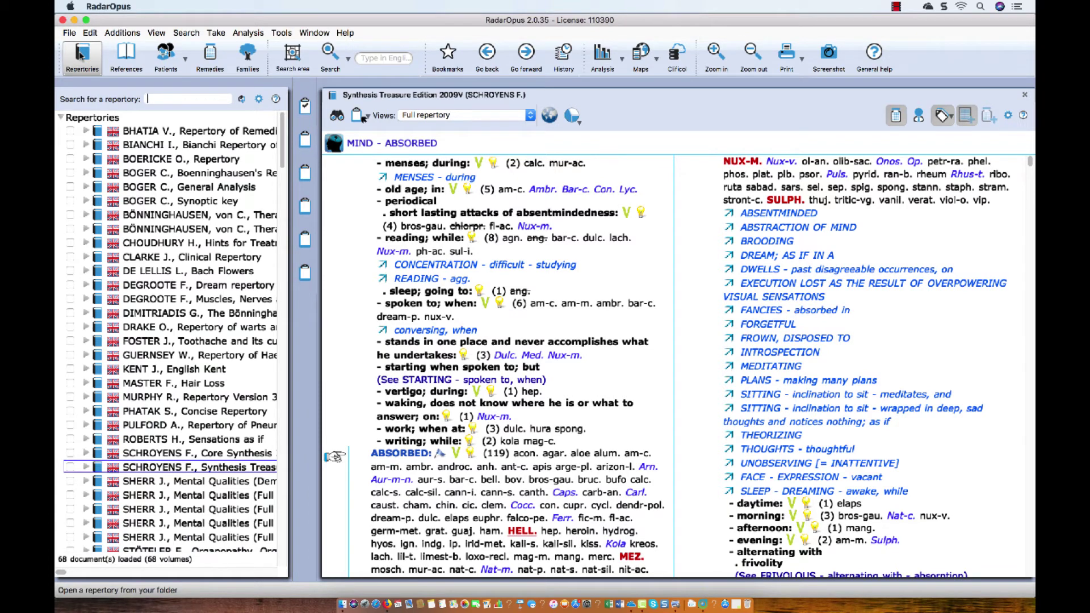
pyautogui.scroll(-4, 404, 244)
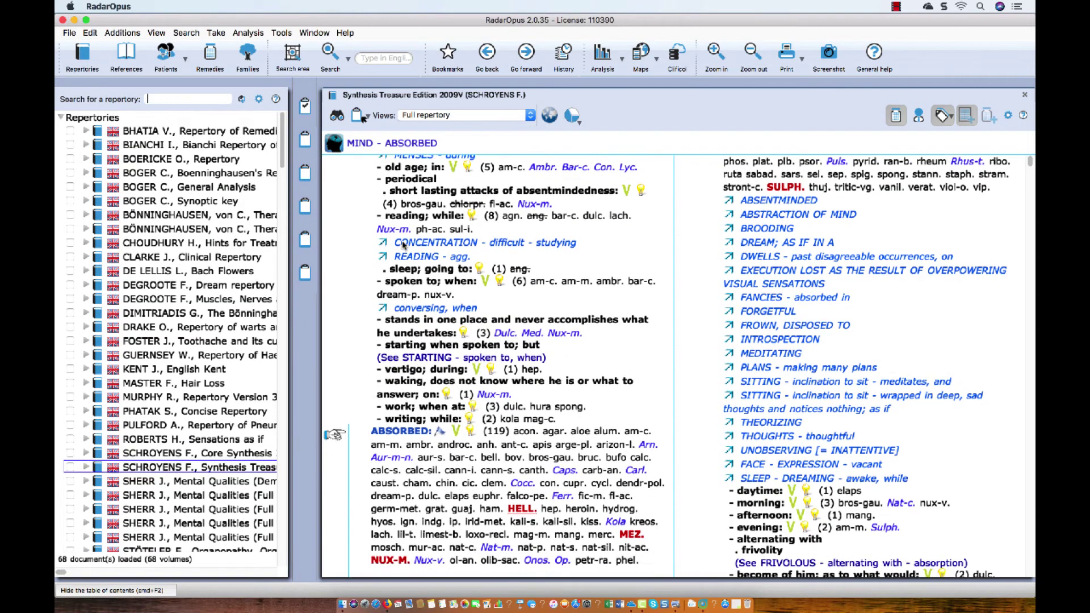
pyautogui.scroll(-2, 404, 244)
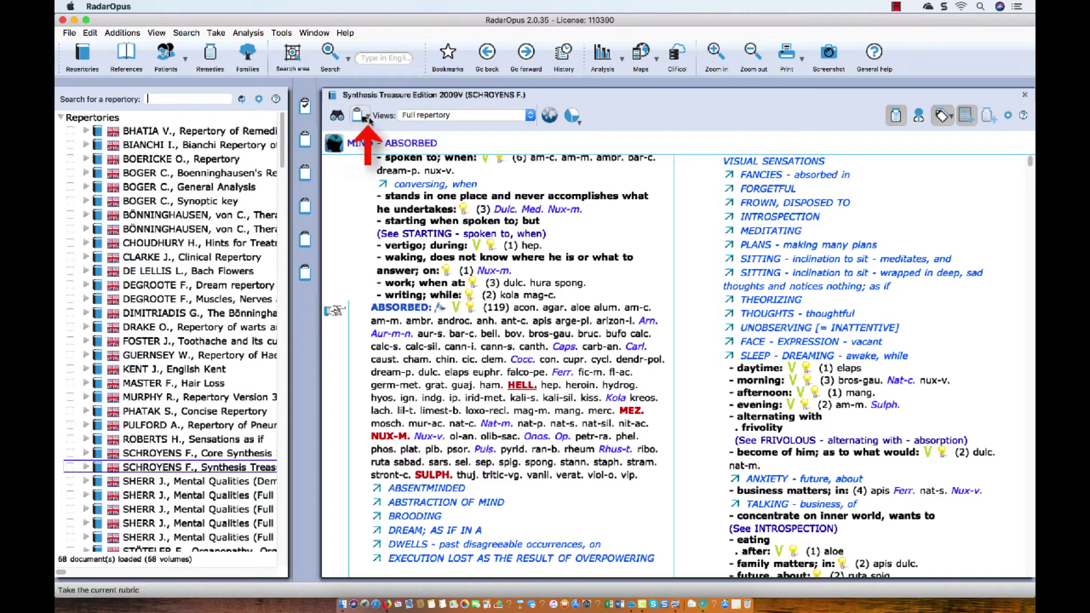
# Step: Take MIND - ABSORBED with Cross-references ticked into Clipboard 1, bringing it to 20 symptoms
pyautogui.click(368, 117)
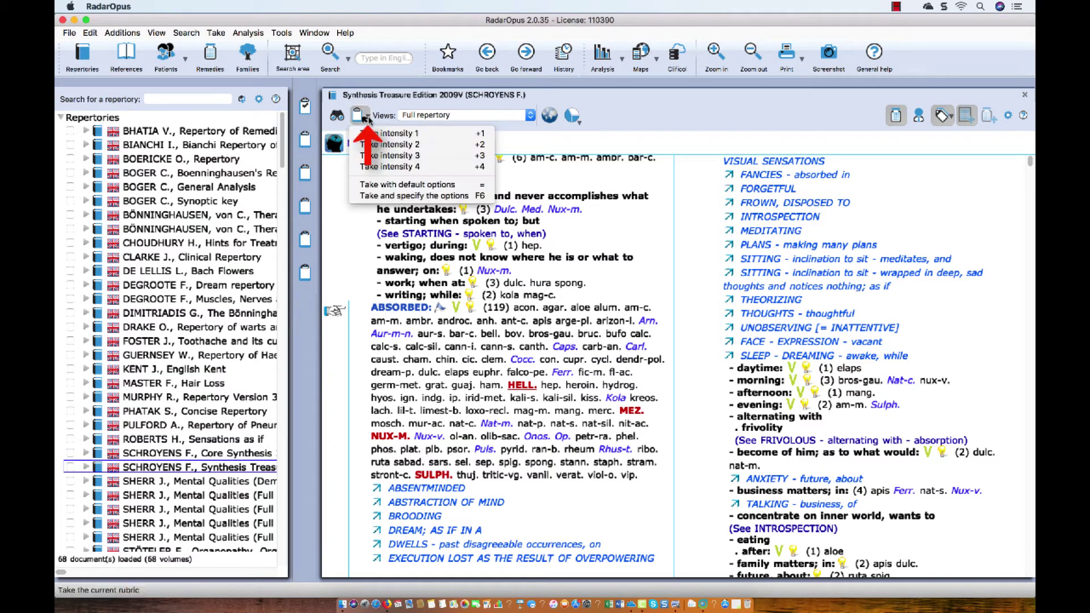
pyautogui.click(402, 196)
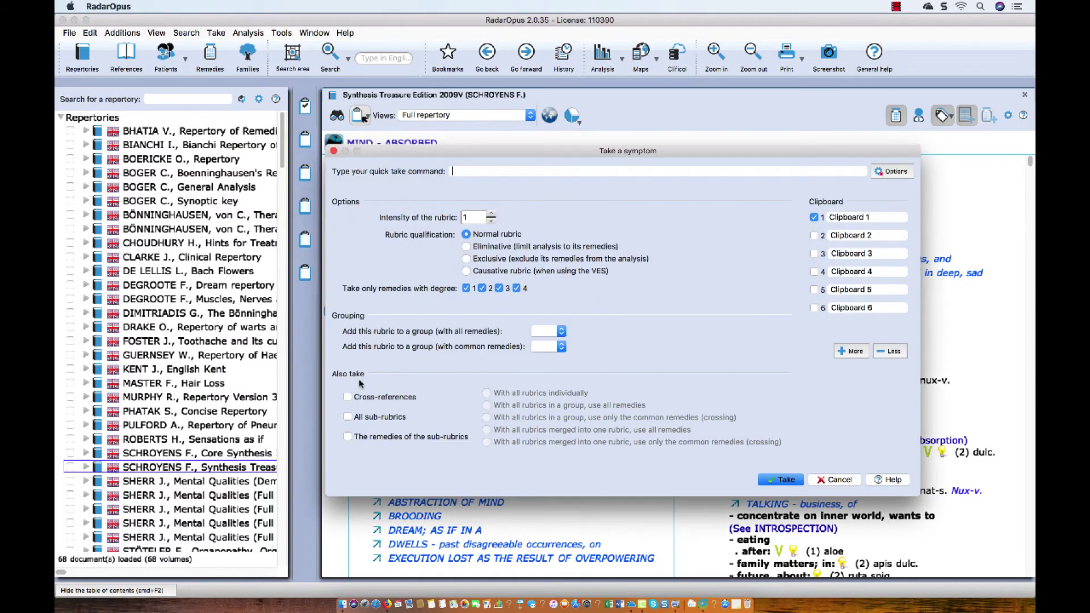
pyautogui.click(348, 397)
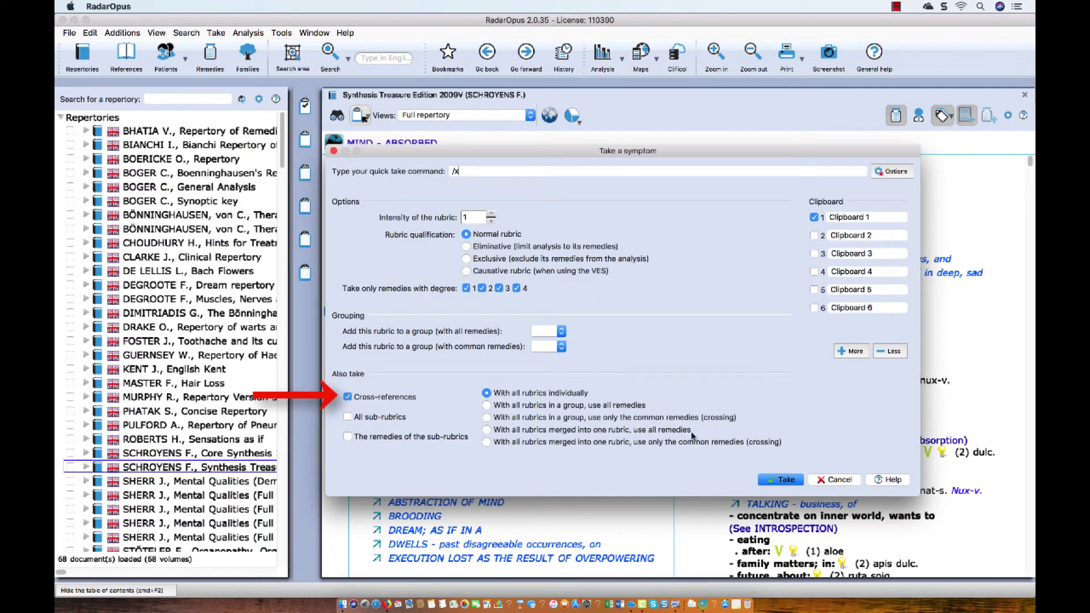
pyautogui.click(773, 479)
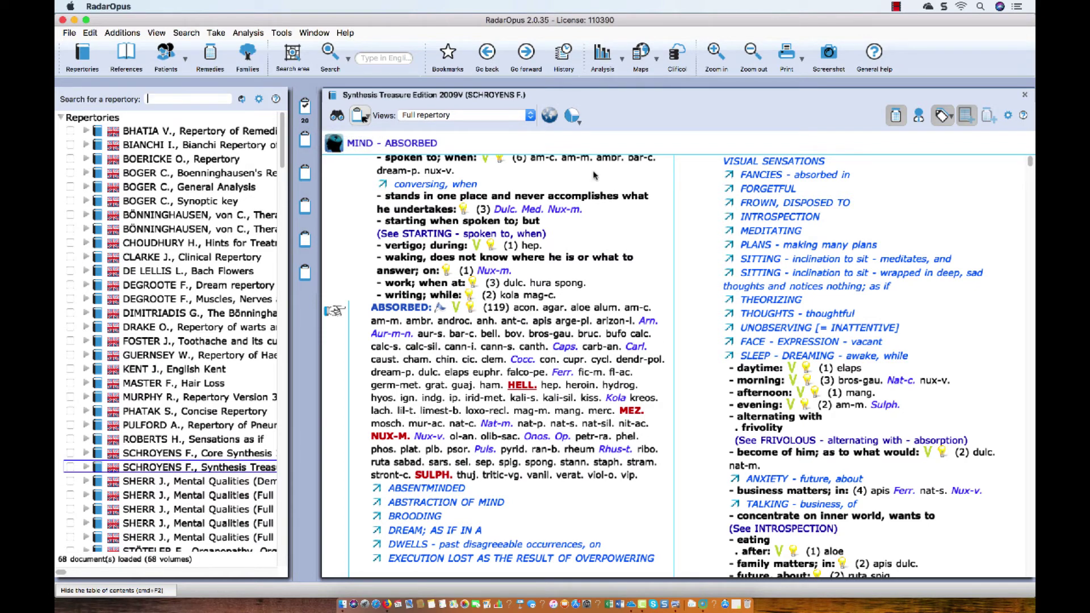
# Step: Analyse the 20 clipboard symptoms, then choose Save analysis from the clipboard's context menu
pyautogui.click(603, 54)
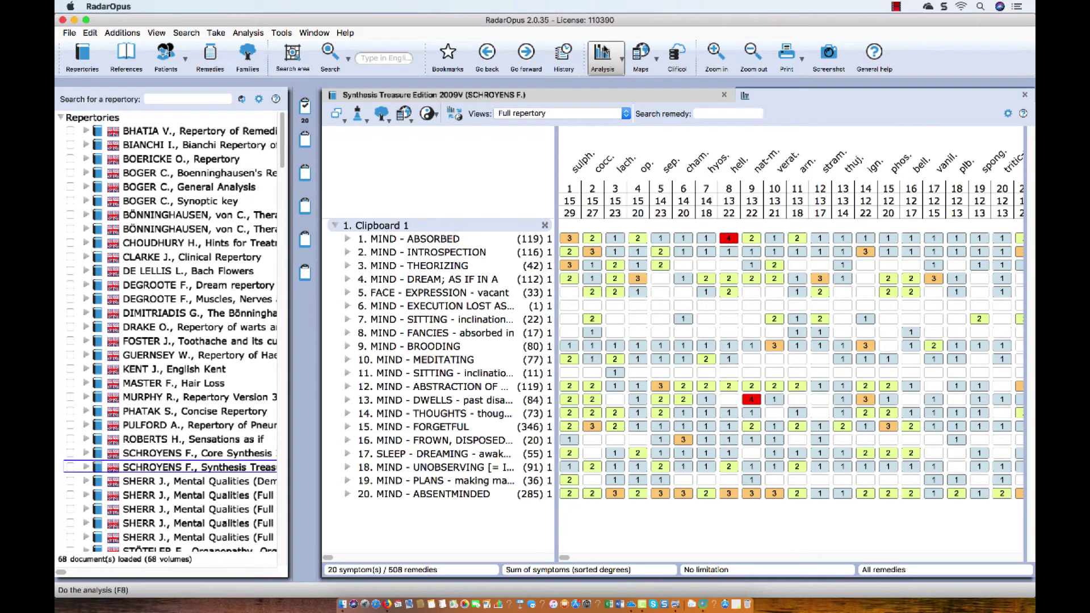
pyautogui.rightClick(305, 108)
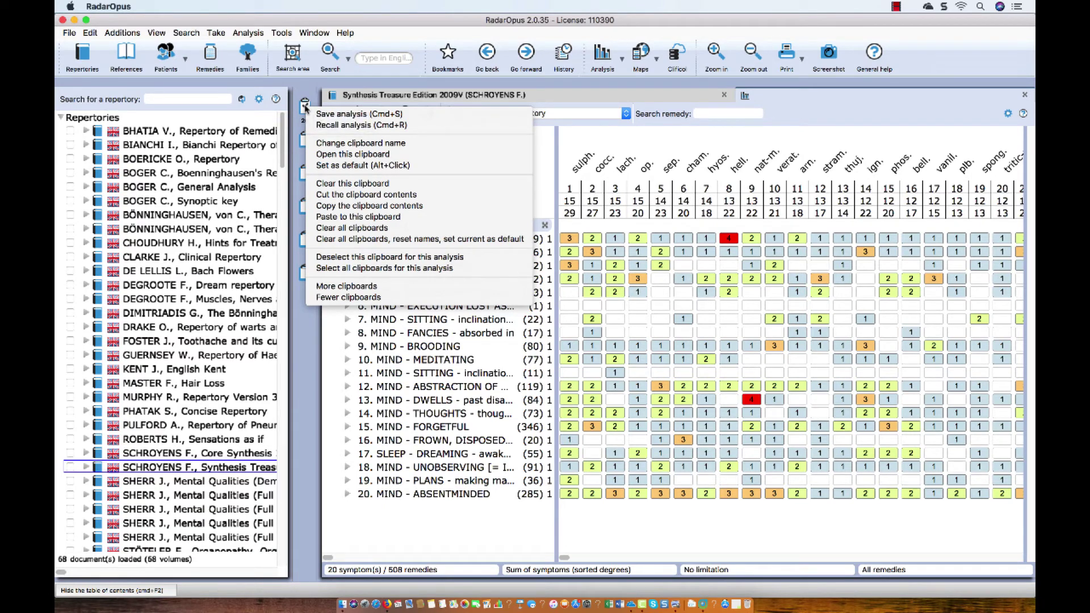
pyautogui.click(325, 116)
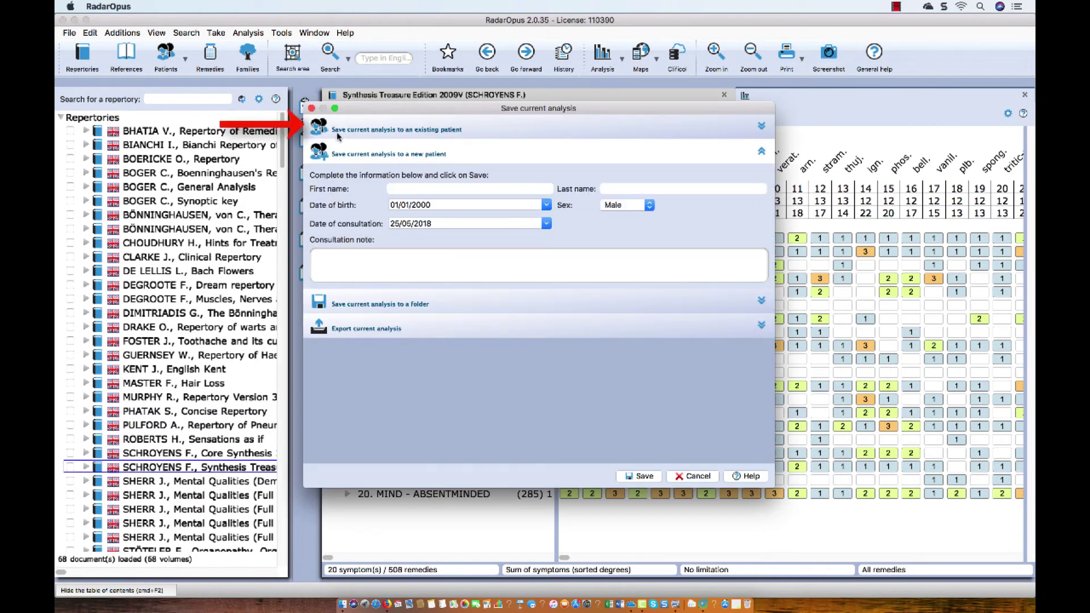
# Step: Expand the option to save the current analysis to an existing patient
pyautogui.click(427, 134)
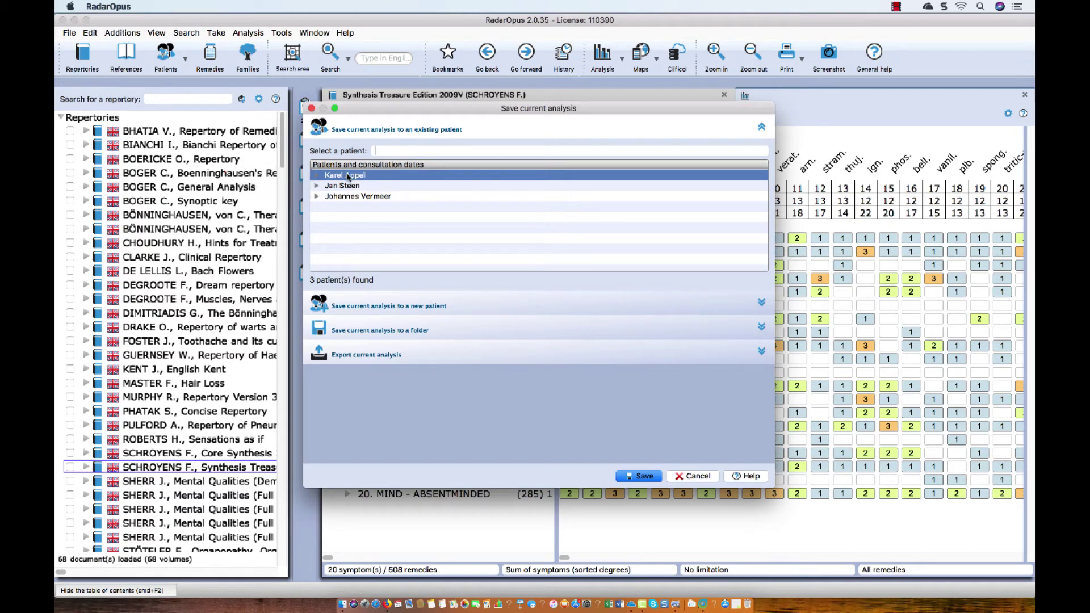
# Step: Expand the first two patients' consultation dates and select the second patient's row as target
pyautogui.click(317, 177)
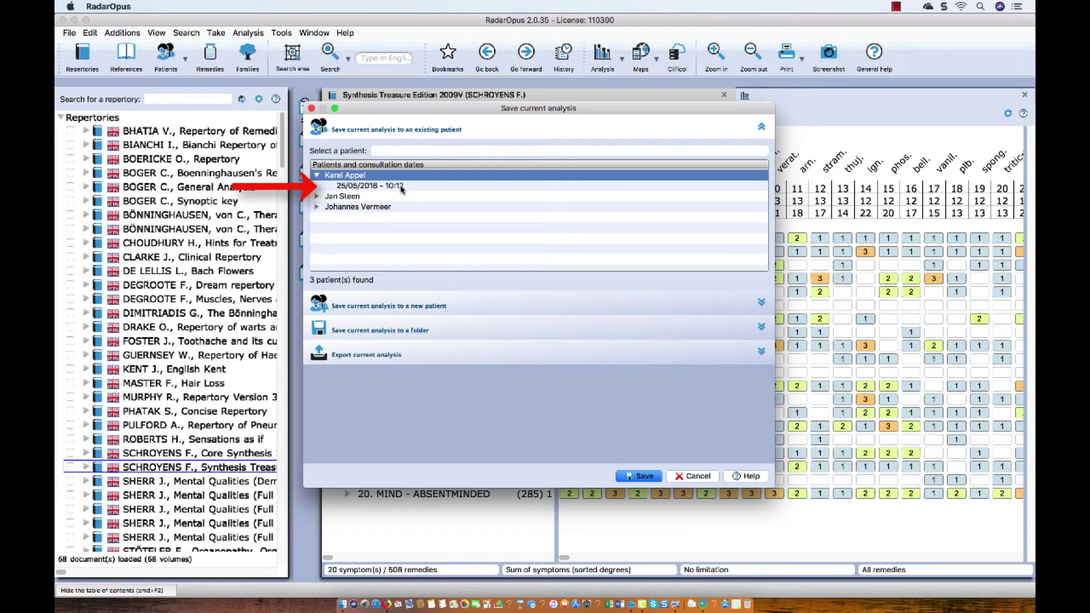
pyautogui.click(316, 196)
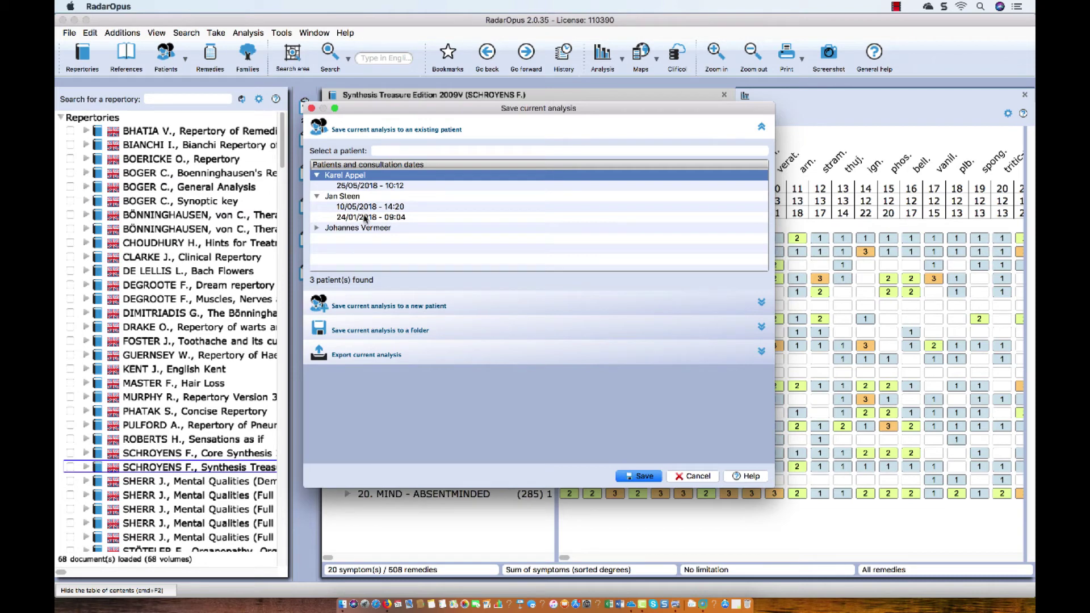
pyautogui.click(349, 197)
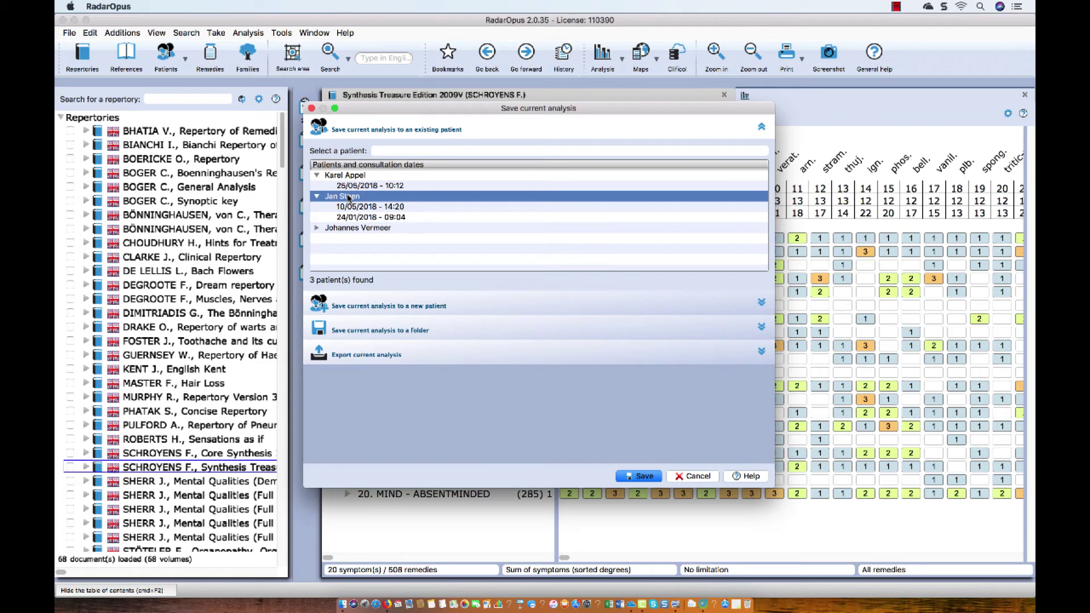
pyautogui.click(369, 219)
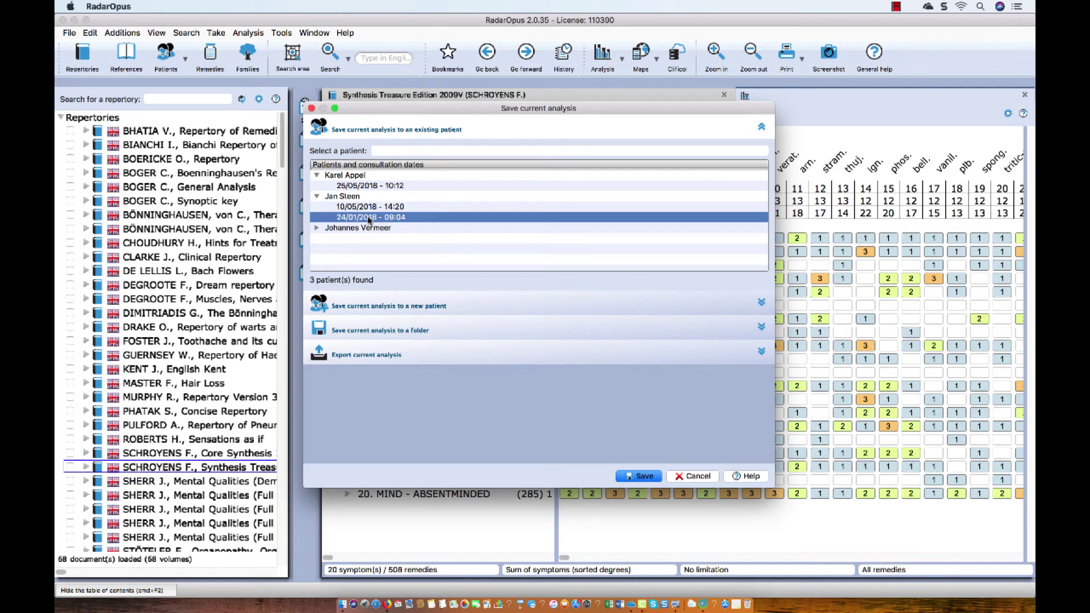
pyautogui.click(342, 198)
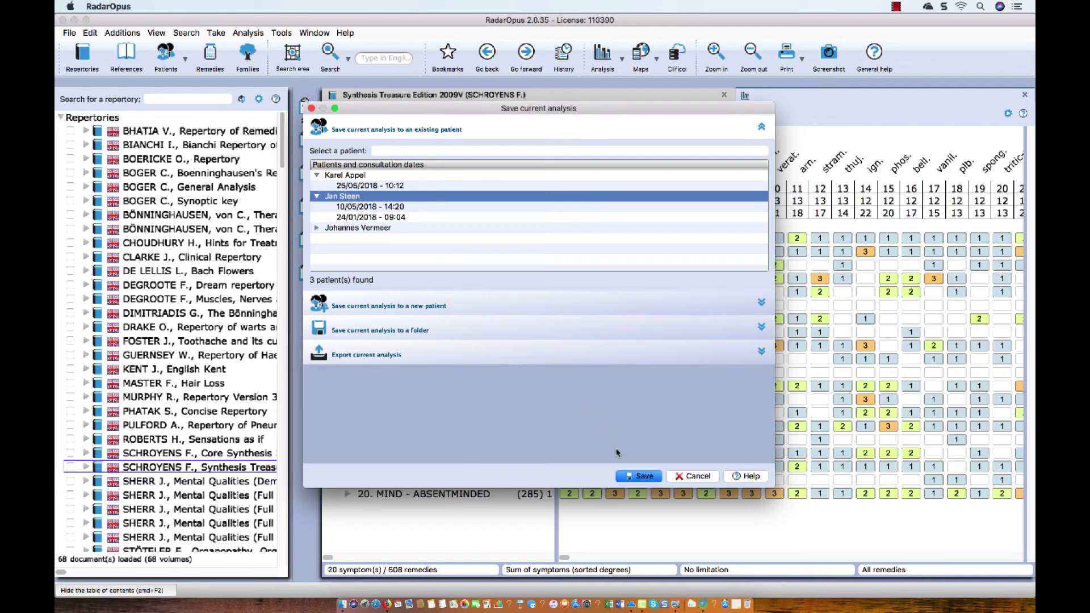
# Step: Save the 20-symptom analysis to the selected patient
pyautogui.click(629, 475)
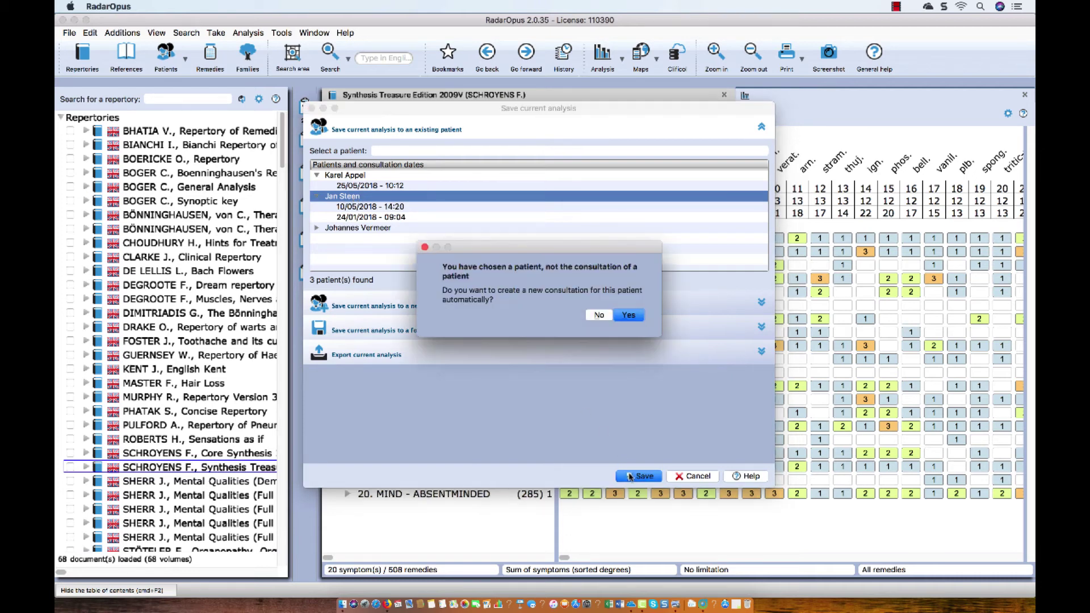
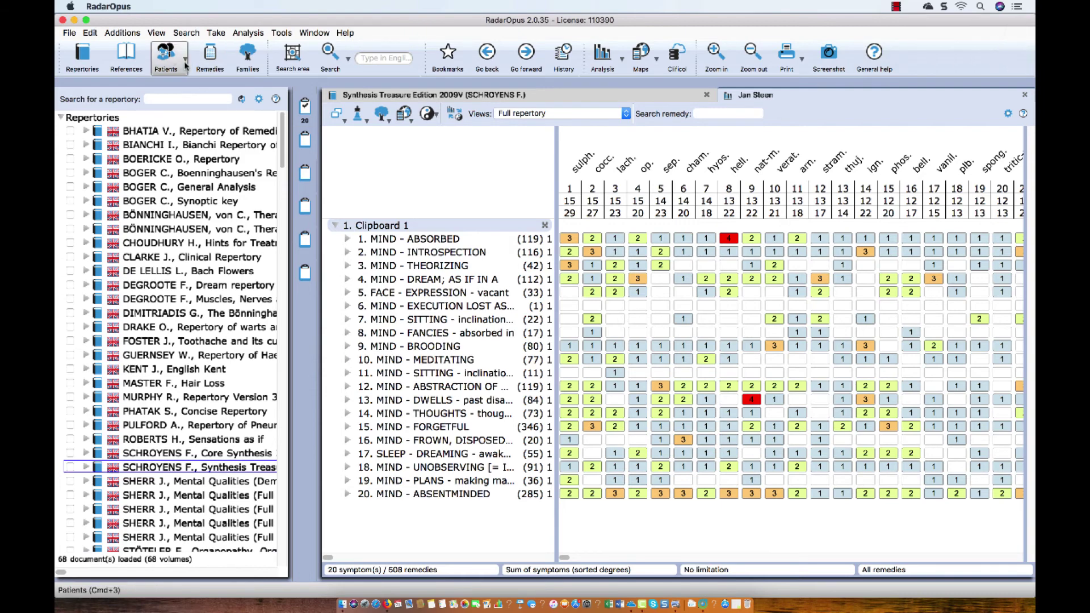
# Step: Switch the left panel from Repertories to the three-patient list
pyautogui.click(167, 54)
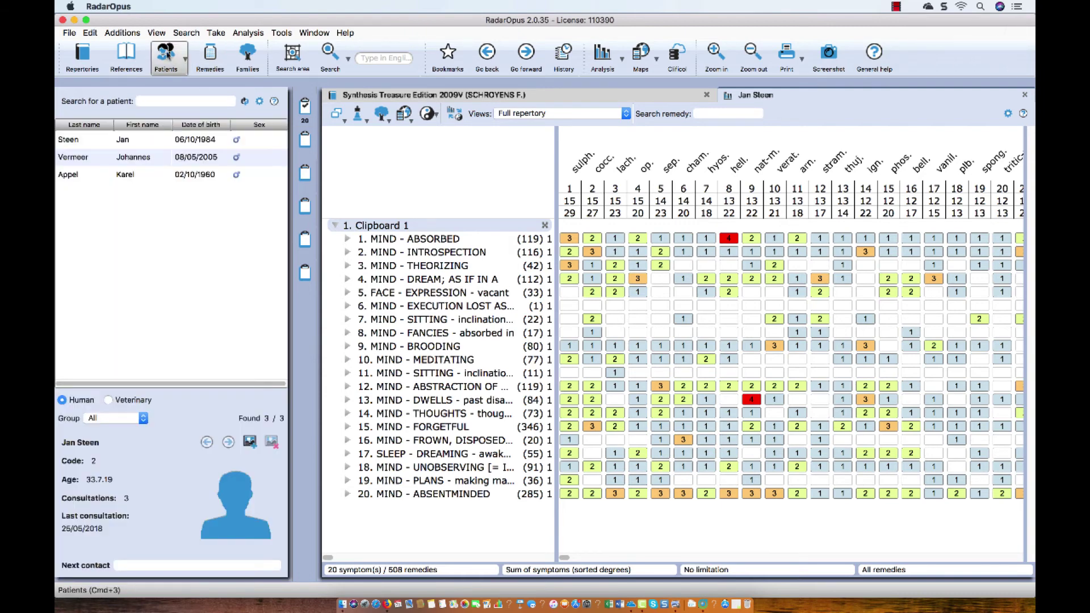
# Step: Clear all clipboards, removing the 20-symptom analysis from Clipboard 1
pyautogui.rightClick(305, 112)
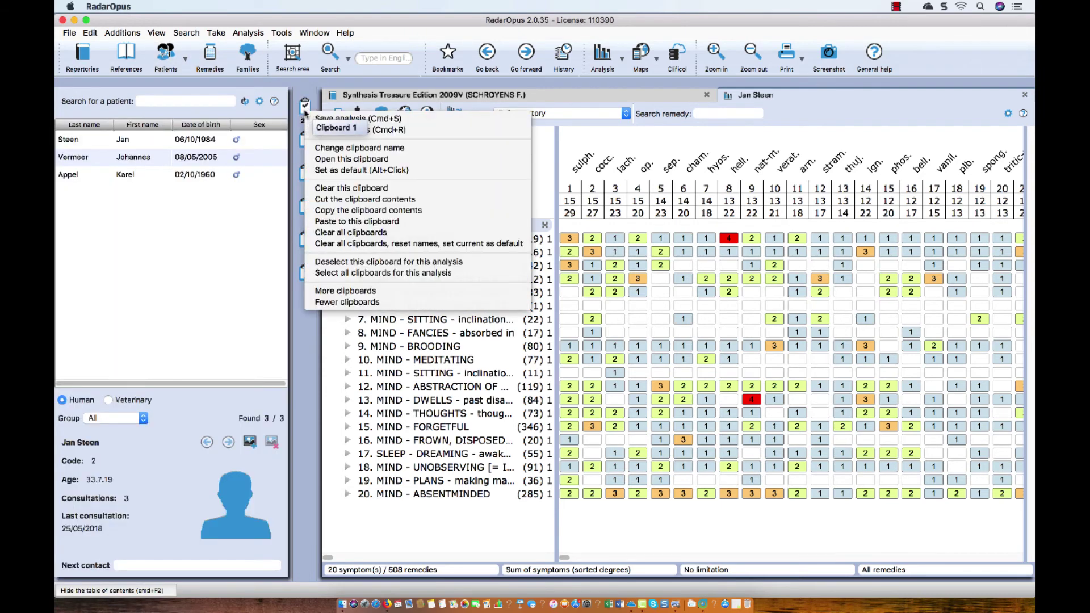
pyautogui.click(347, 232)
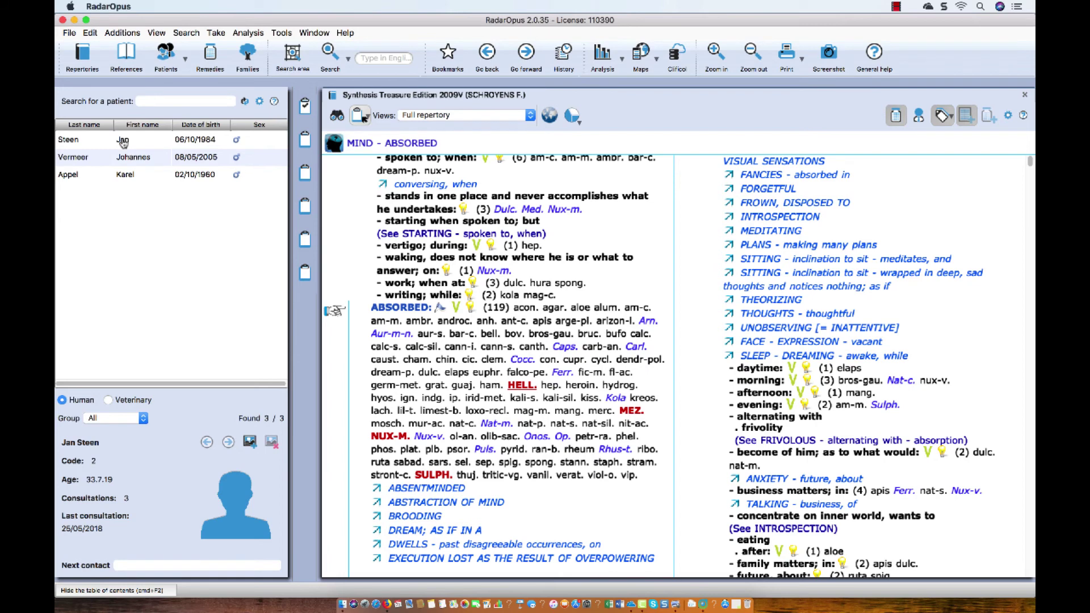
# Step: Open the patient's file, recall the last analysis, check it, then return to Consultation 3
pyautogui.doubleClick(123, 140)
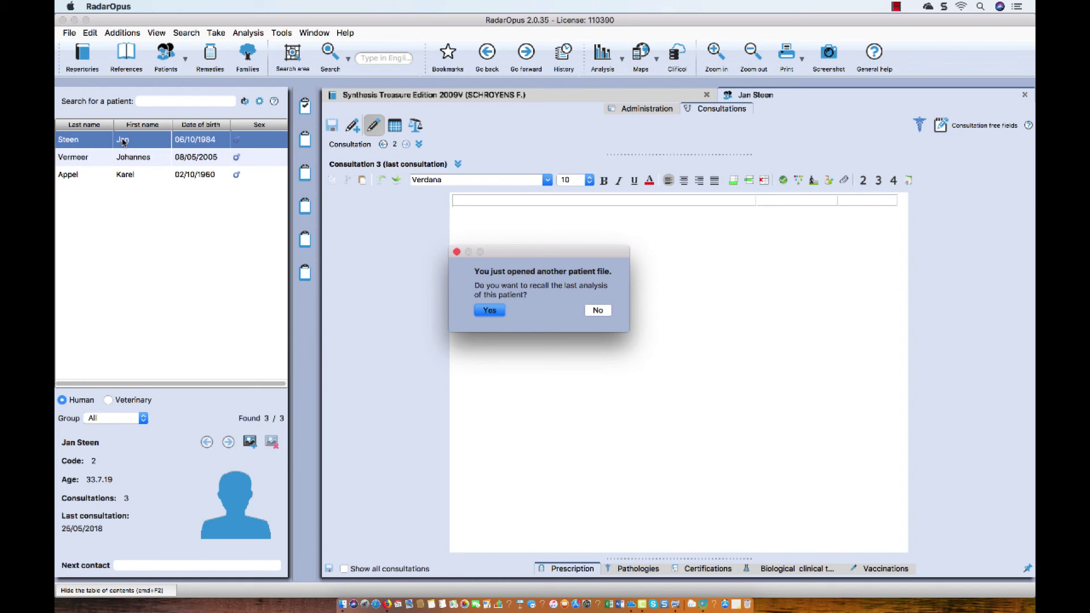
pyautogui.click(490, 311)
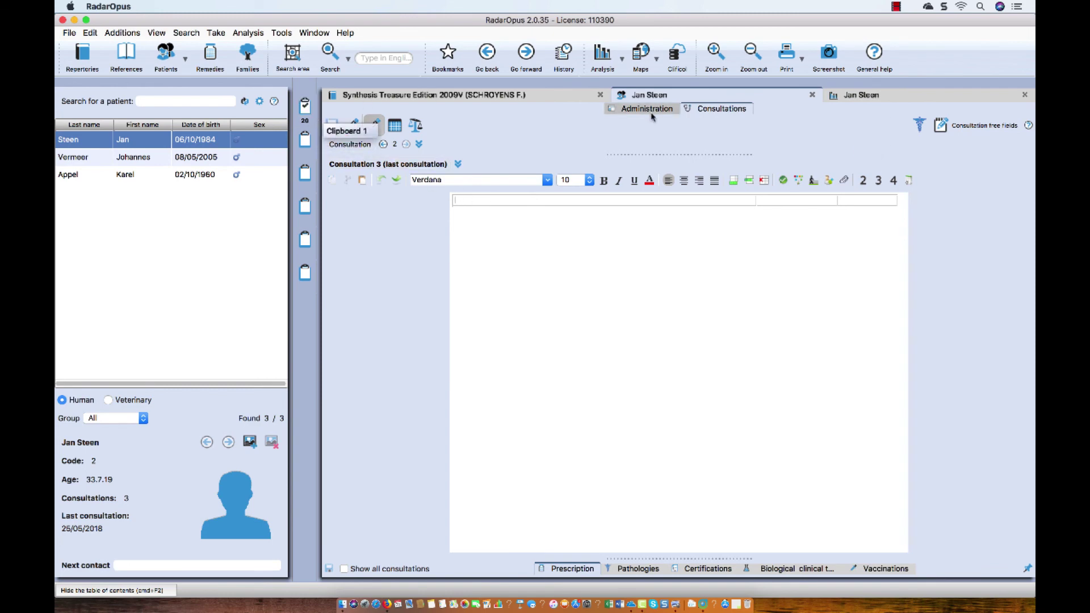
pyautogui.click(874, 97)
pyautogui.click(685, 97)
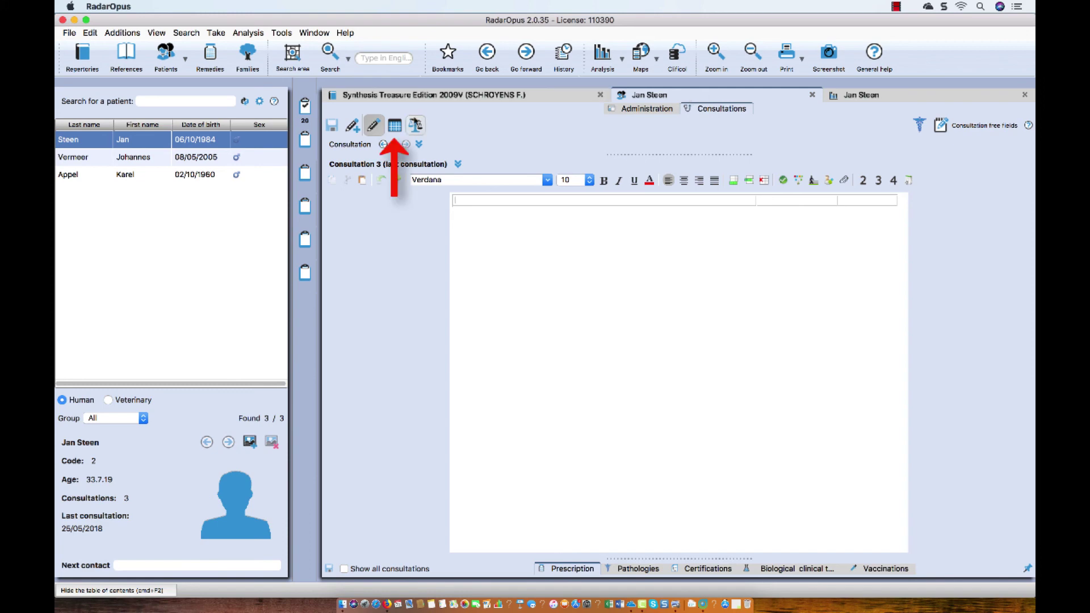
# Step: List all three consultations with their analyses and view each analysis's rubric tooltip
pyautogui.click(394, 126)
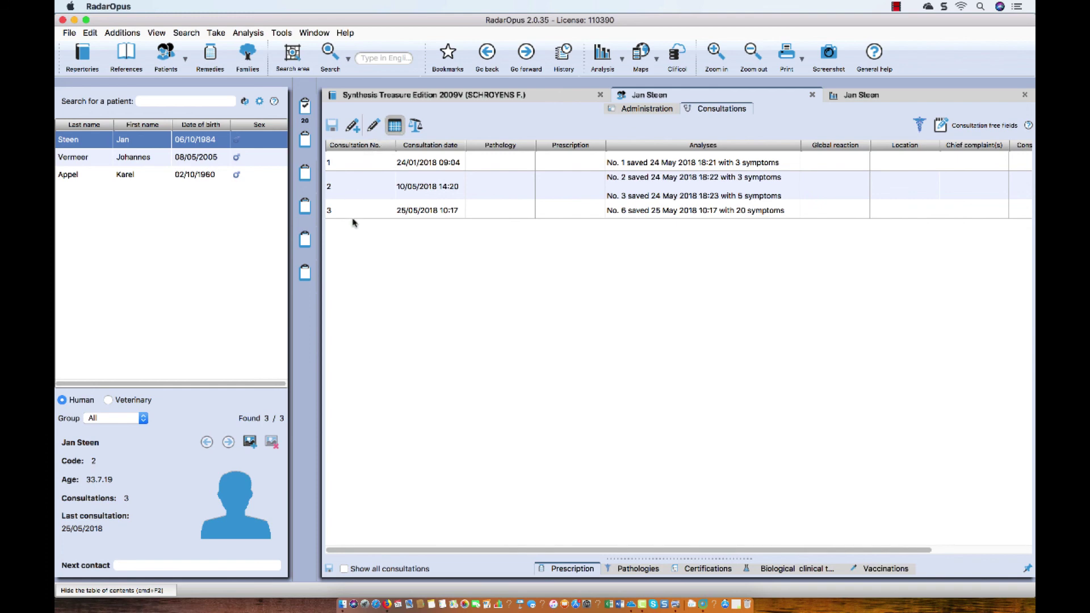
pyautogui.moveTo(638, 165)
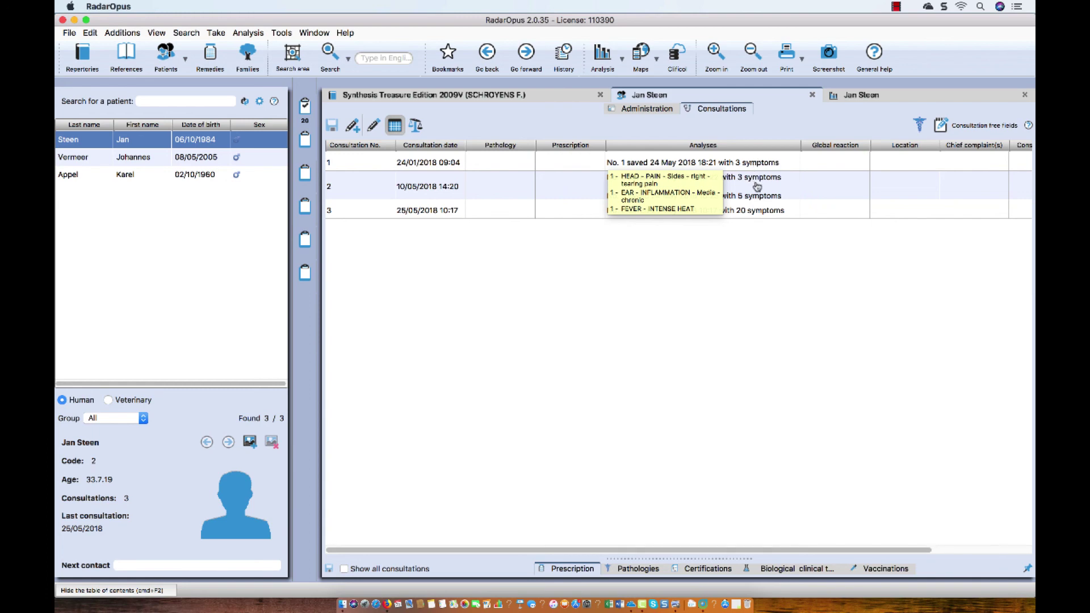
pyautogui.moveTo(702, 183)
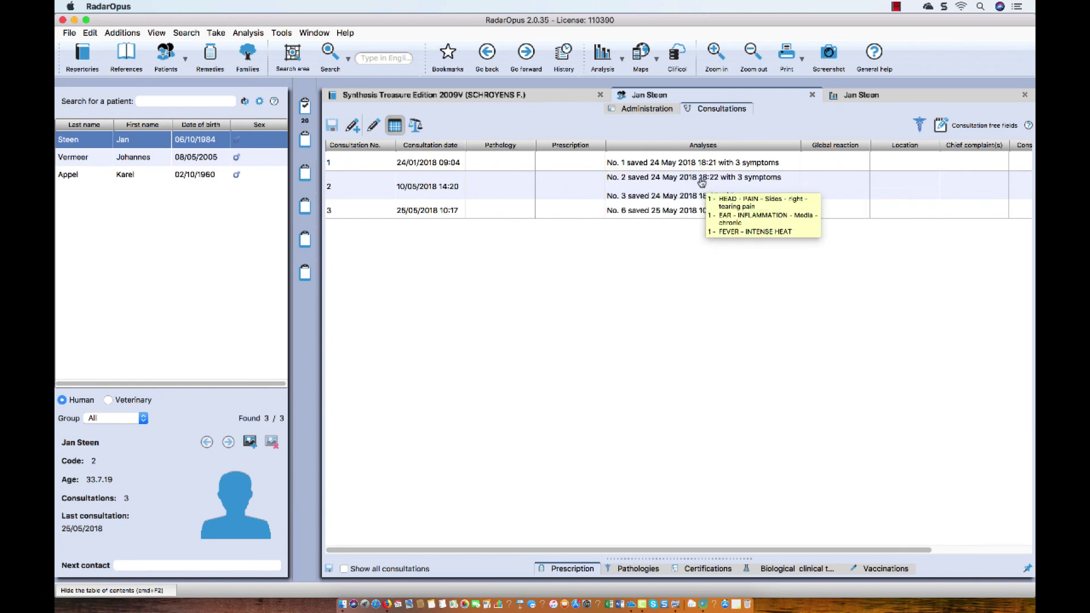
pyautogui.moveTo(680, 212)
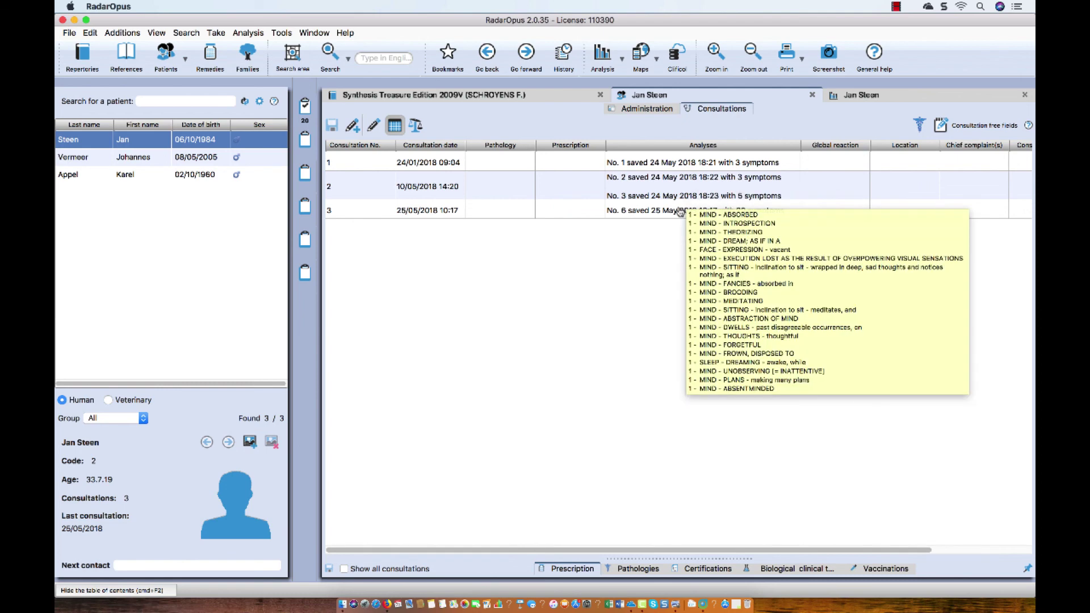